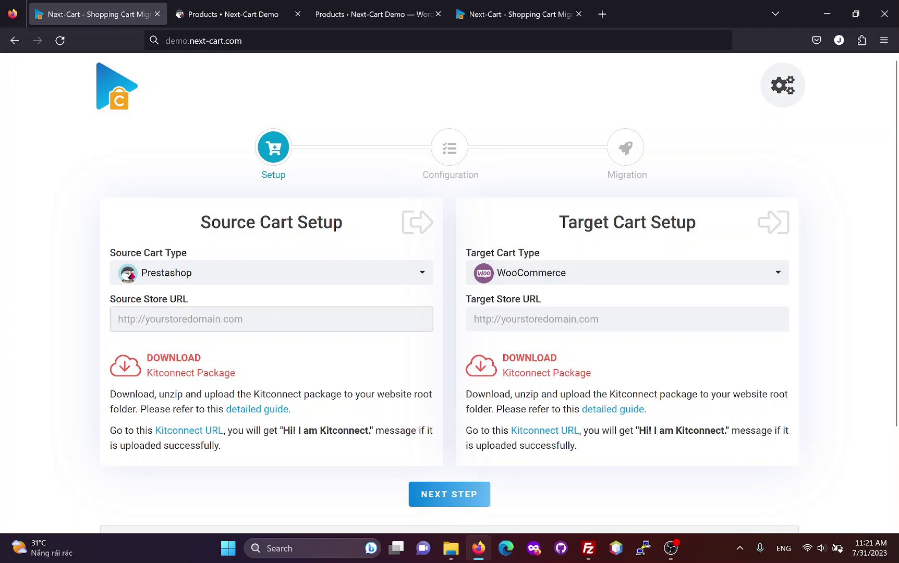
click(119, 319)
click(243, 16)
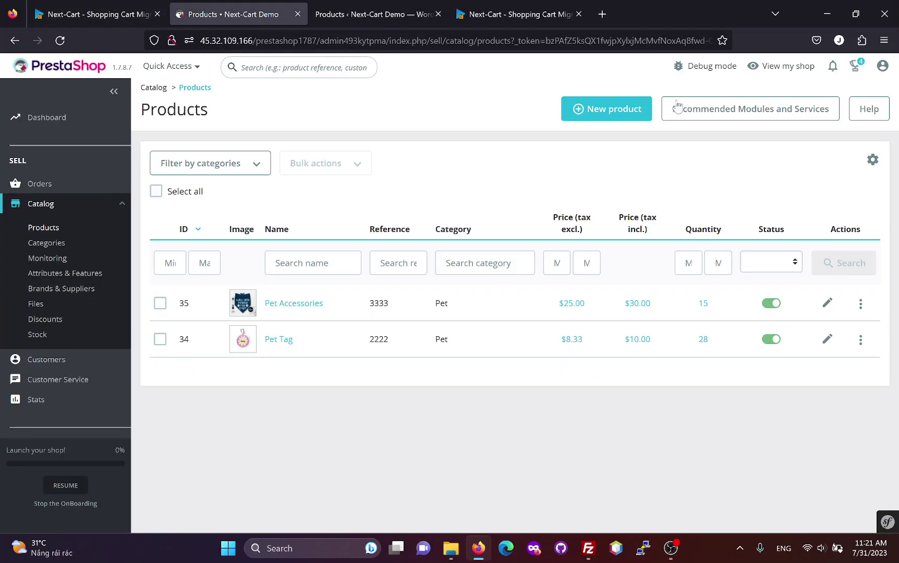
click(790, 69)
click(375, 10)
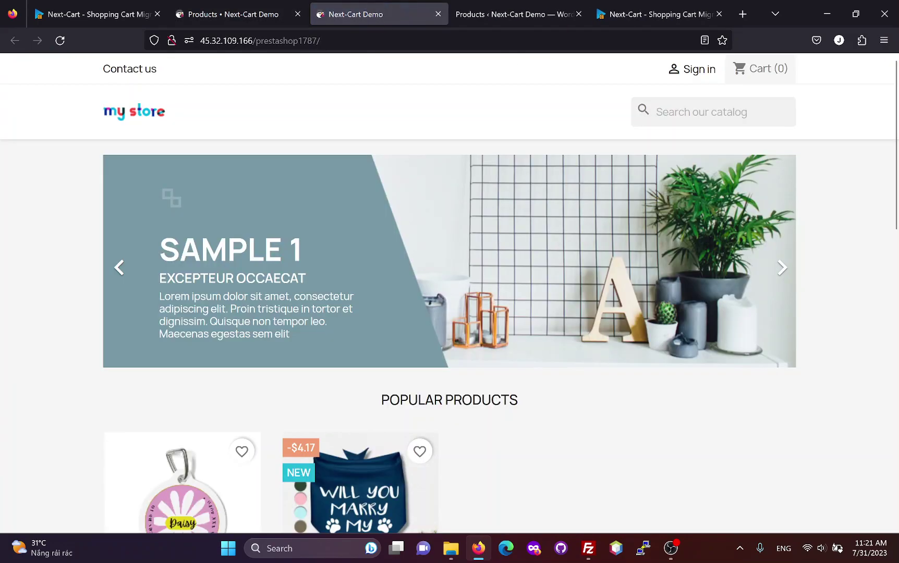
key(ctrl+l)
key(ctrl+c)
click(130, 14)
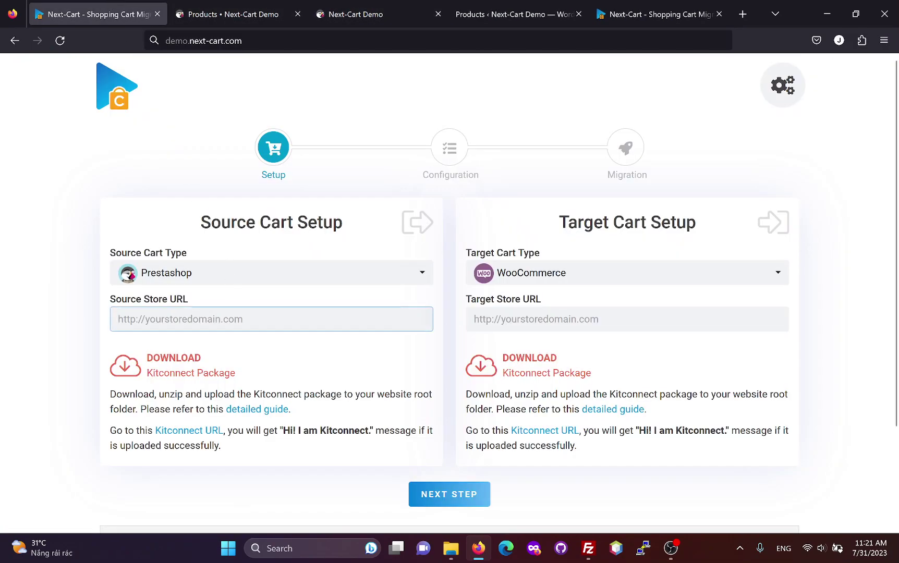
key(ctrl+v)
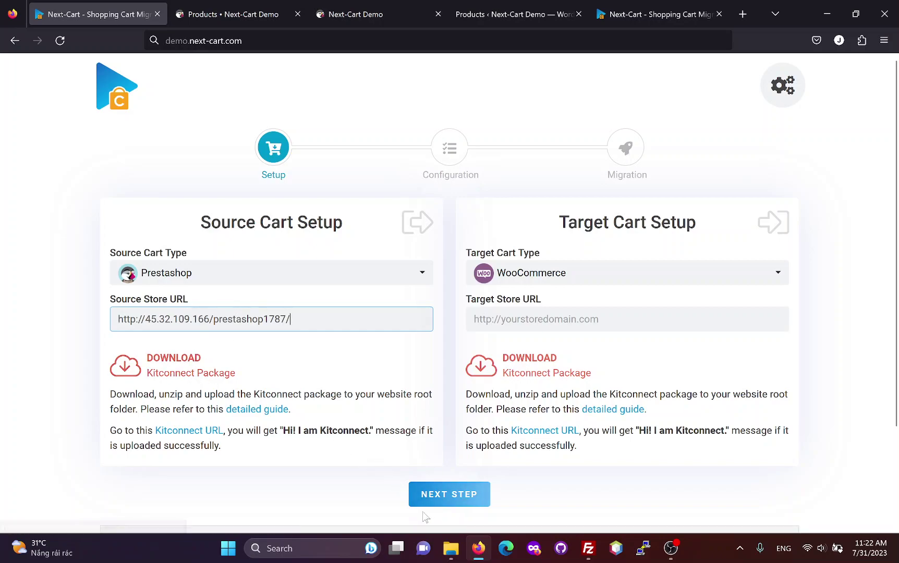
- Extract the kitconnect zip archive in the Downloads folder and inspect the extracted kitconnect_d5a04917 folder
click(451, 548)
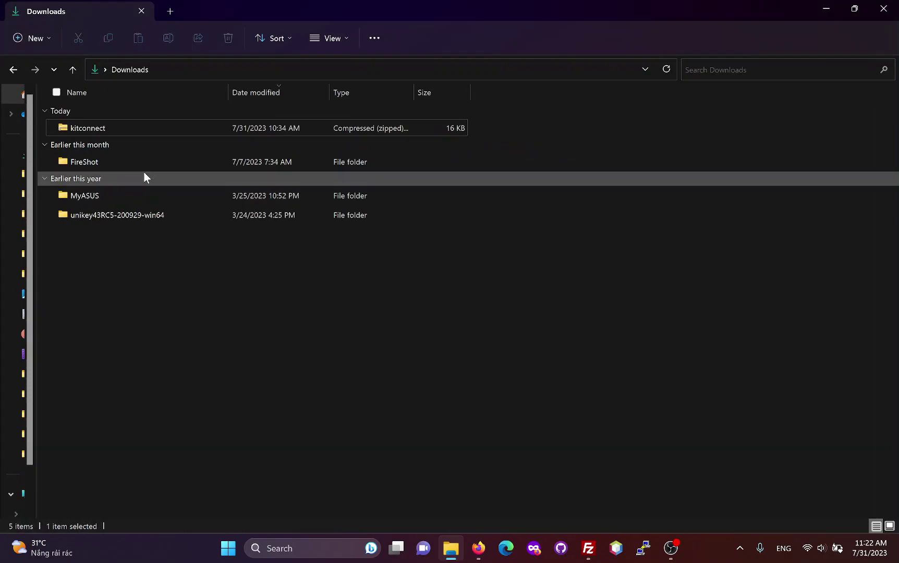
right_click(85, 128)
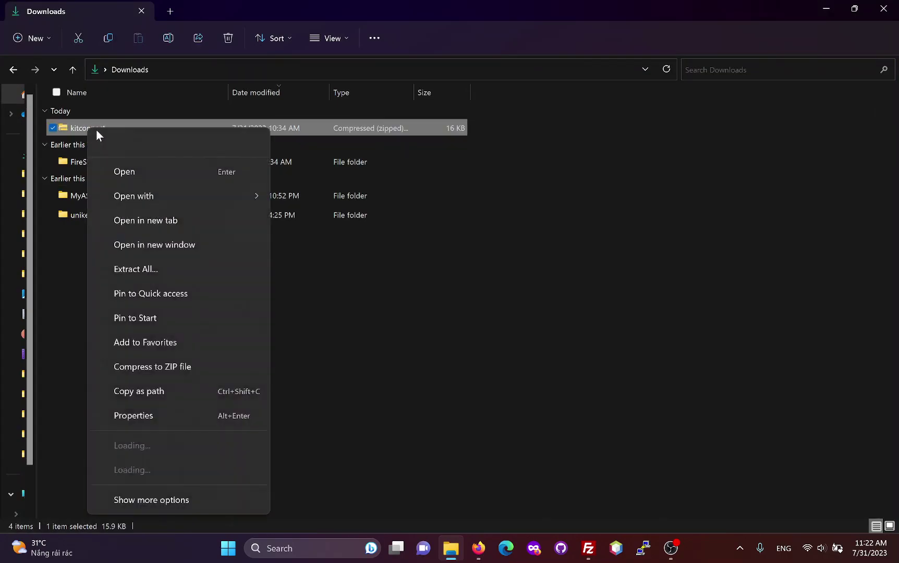
click(179, 253)
click(550, 399)
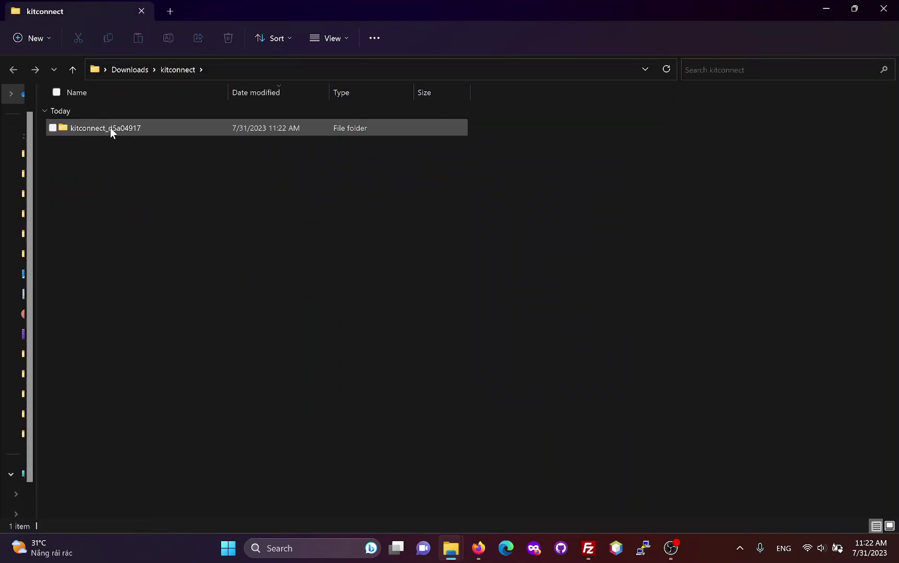
double_click(110, 128)
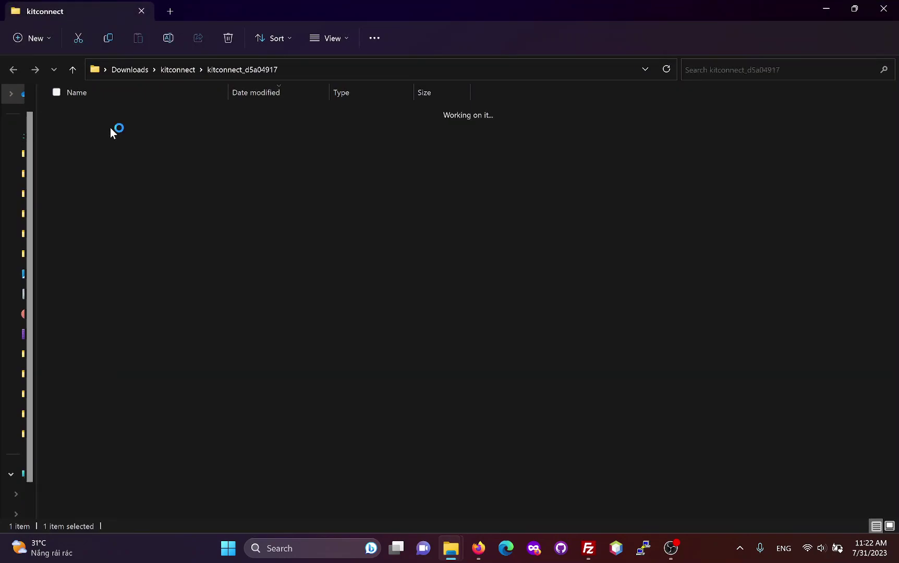
click(180, 70)
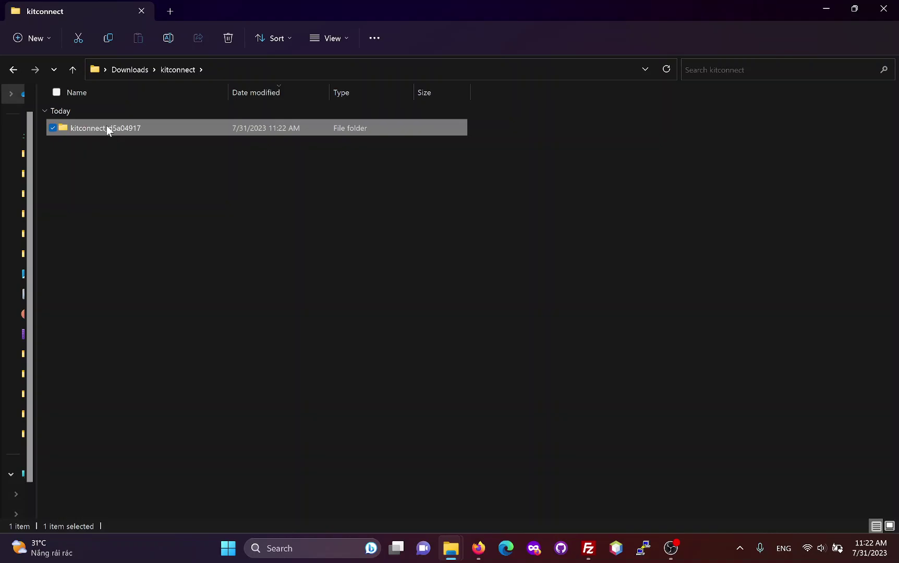
- Switch to FileZilla and upload the kitconnect_d5a04917 folder from File Explorer to /var/www/html/prestashop1787 on the server
click(589, 548)
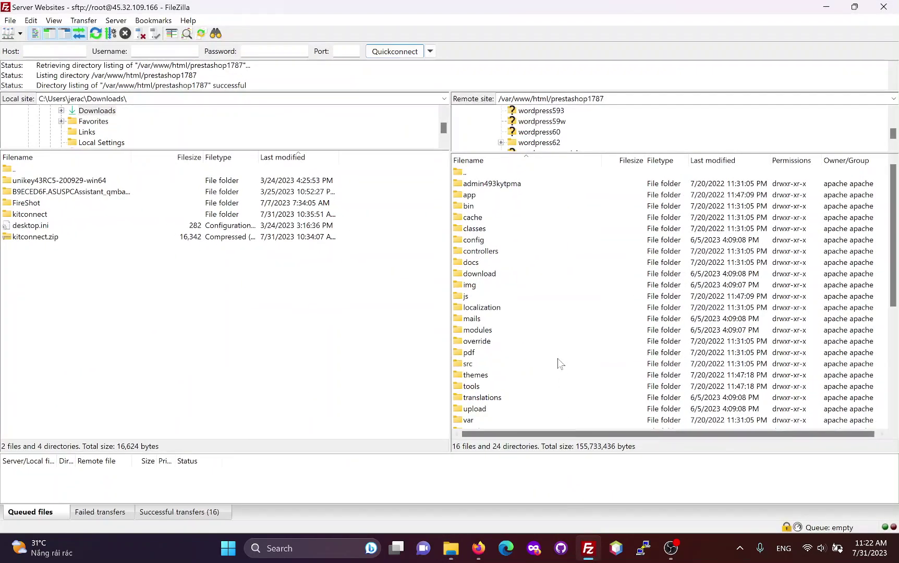
scroll(530, 344, up, 2)
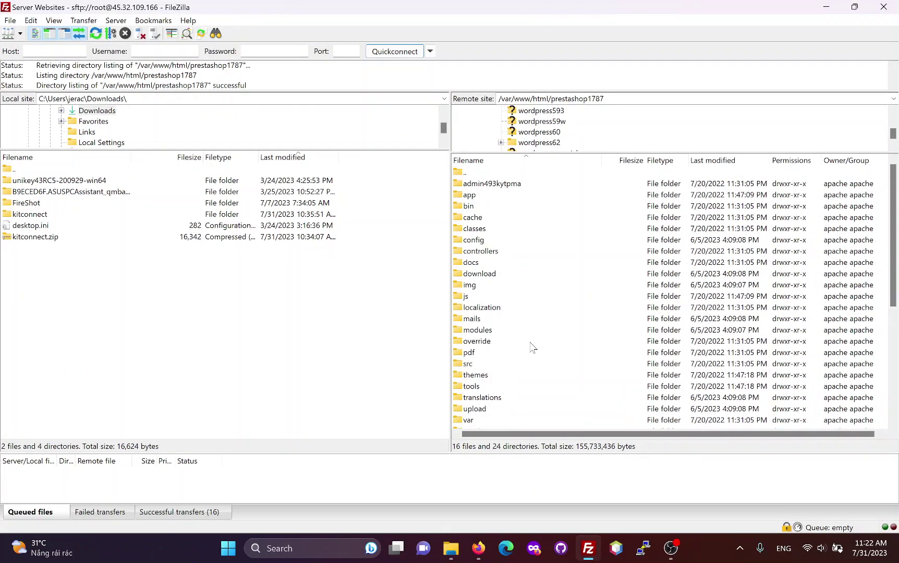
mouse_move(590, 551)
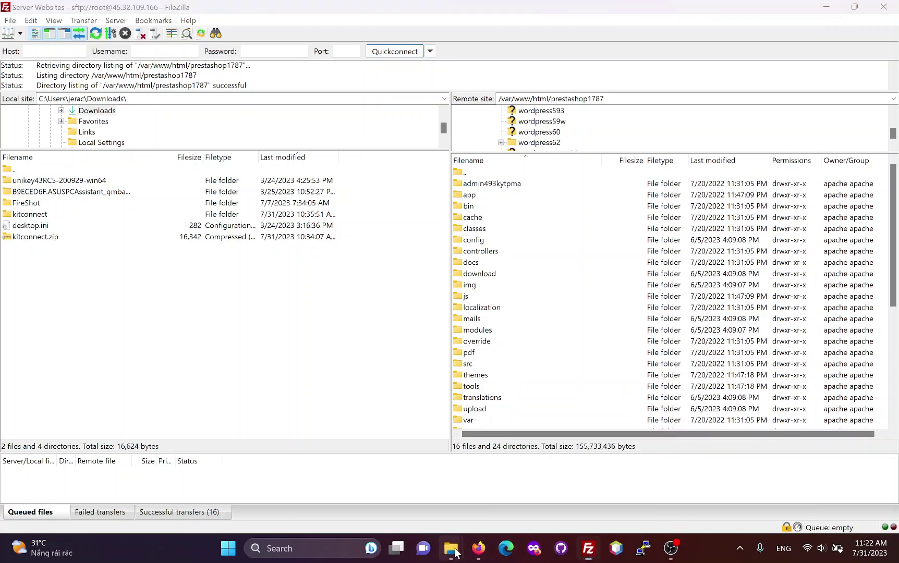
mouse_move(452, 547)
click(493, 479)
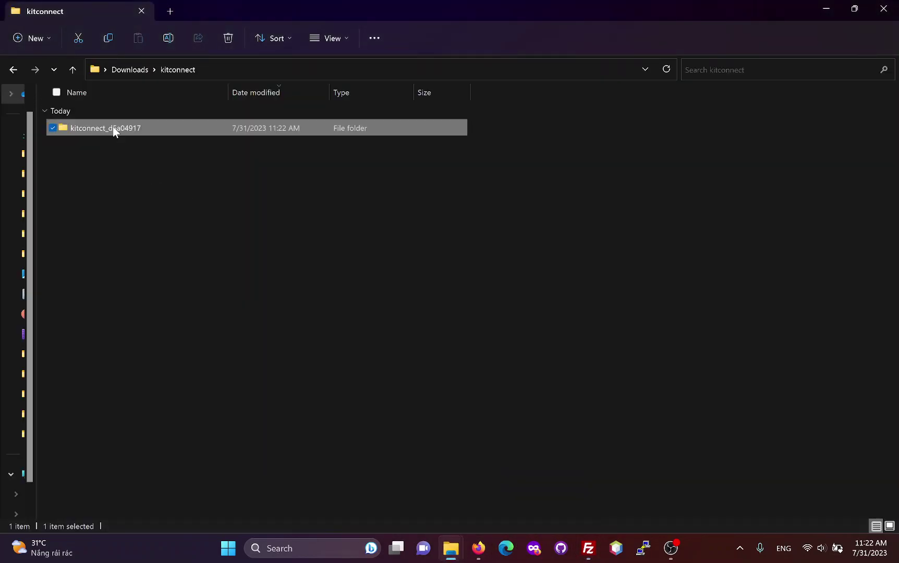
drag(113, 128, 624, 405)
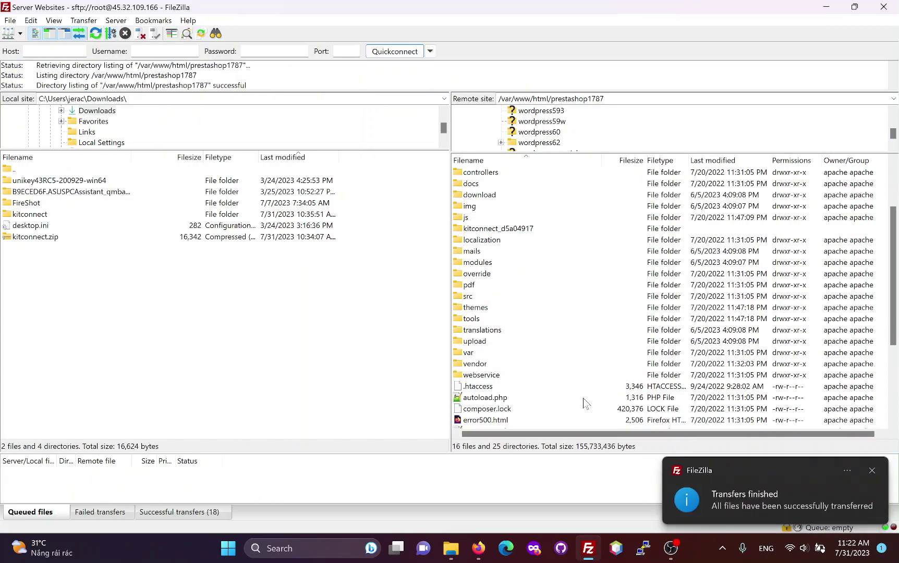
click(514, 232)
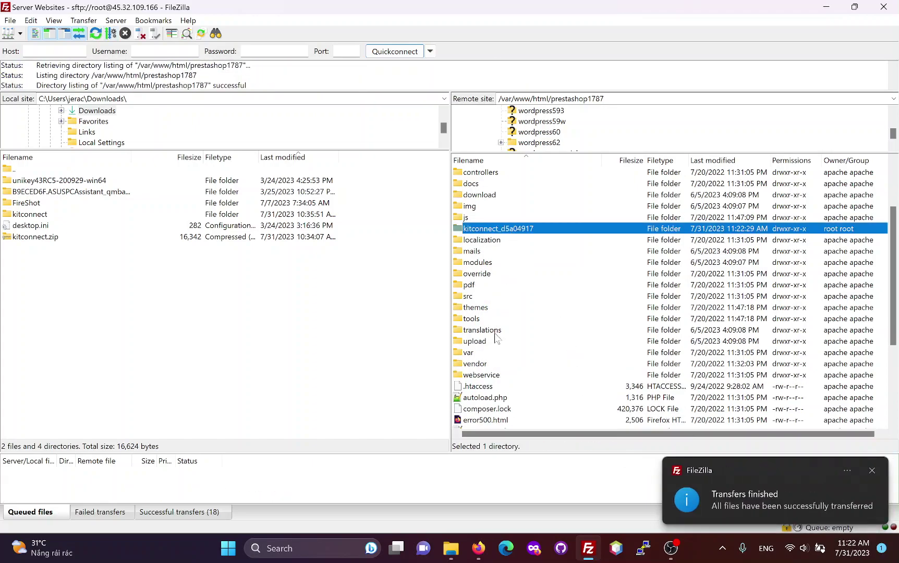
- Switch to Firefox, check the source store's Kitconnect URL, and close the test page
click(479, 549)
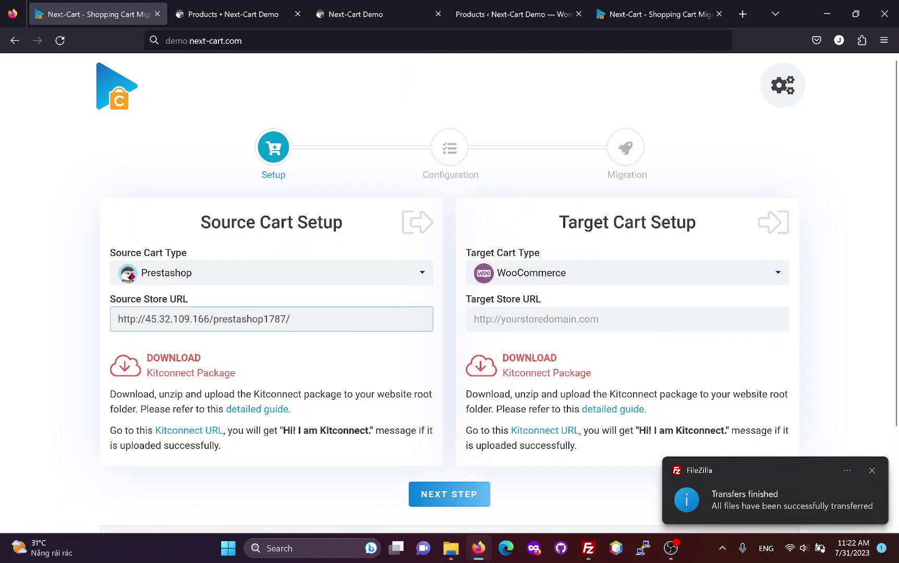
click(199, 431)
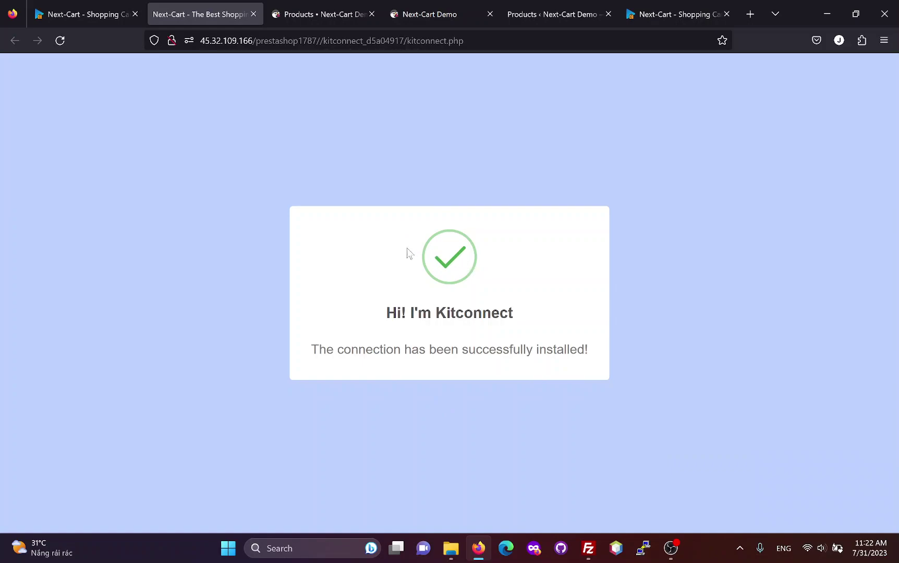
middle_click(207, 15)
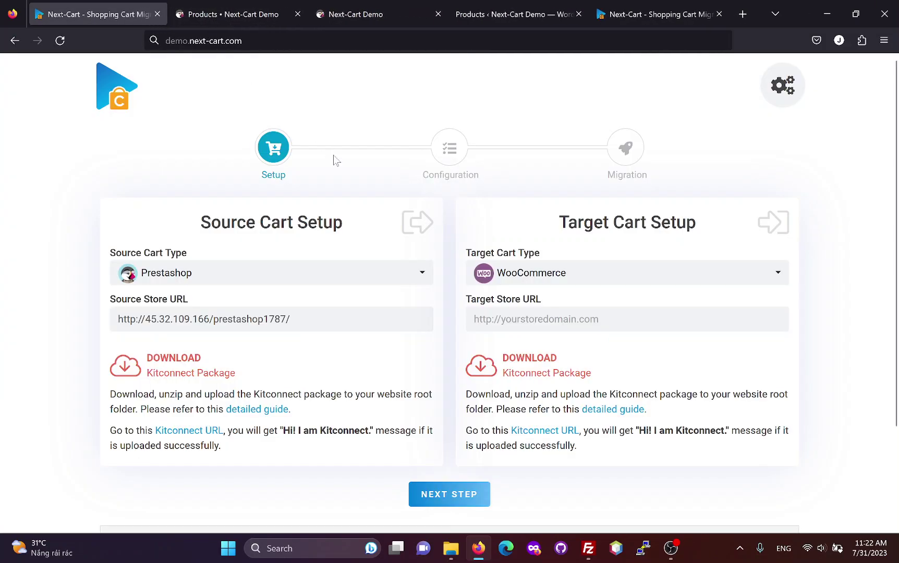
click(474, 319)
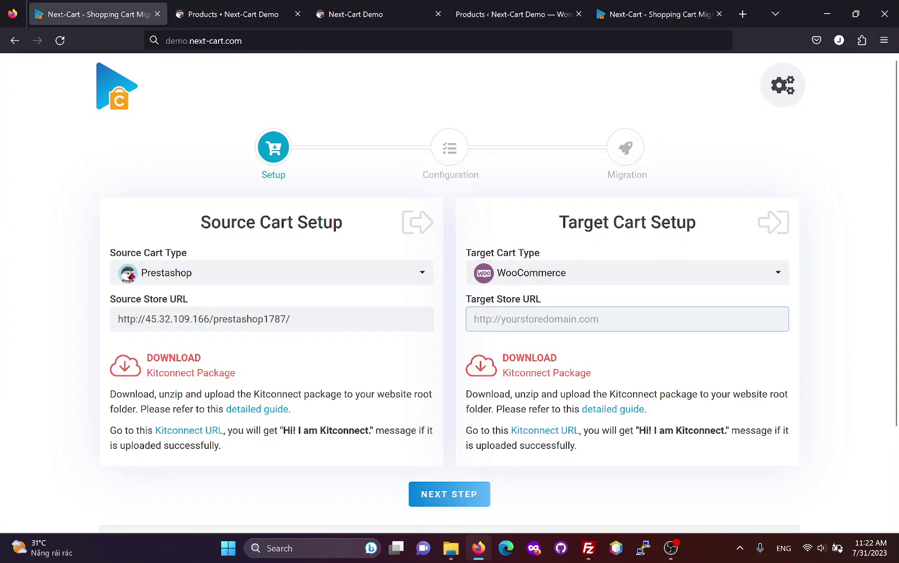
click(514, 14)
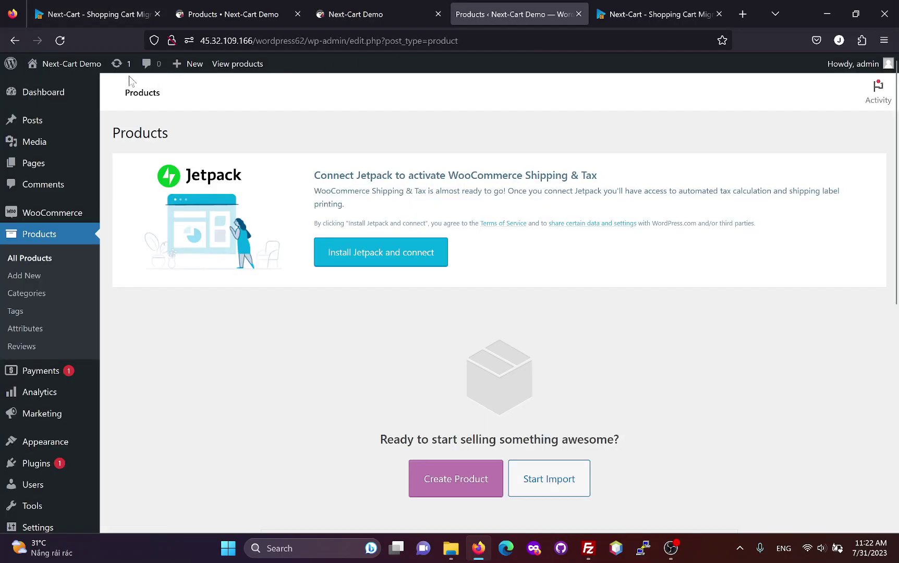
mouse_move(65, 66)
middle_click(51, 88)
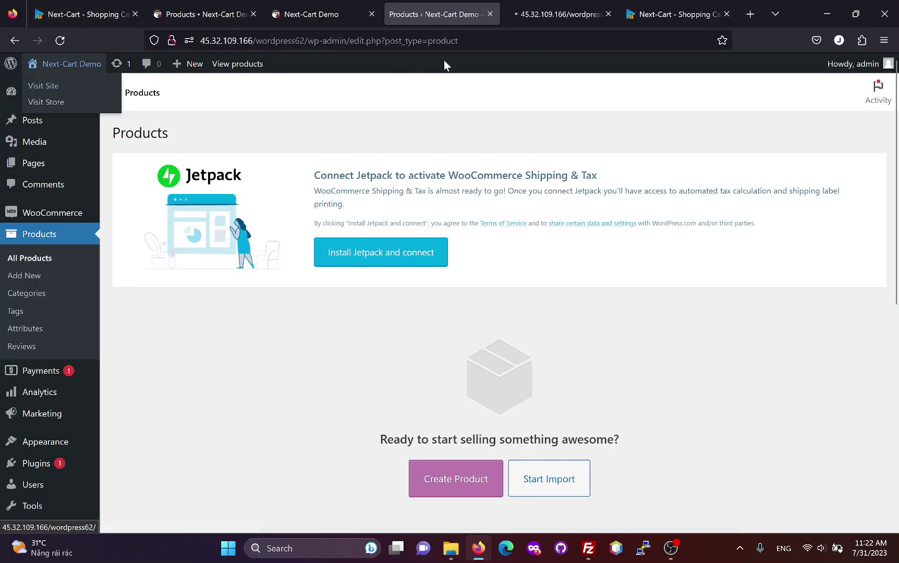
click(556, 13)
key(ctrl+l)
key(ctrl+c)
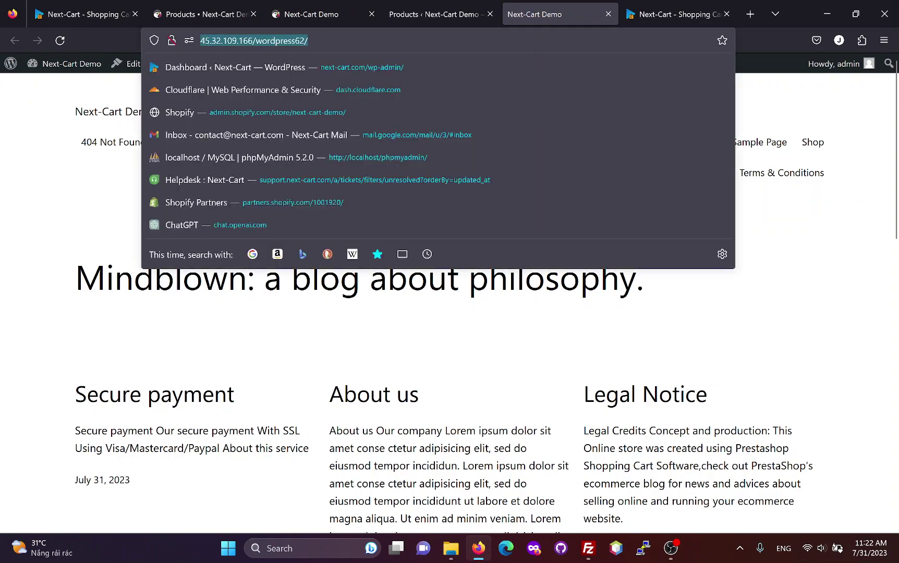
click(100, 7)
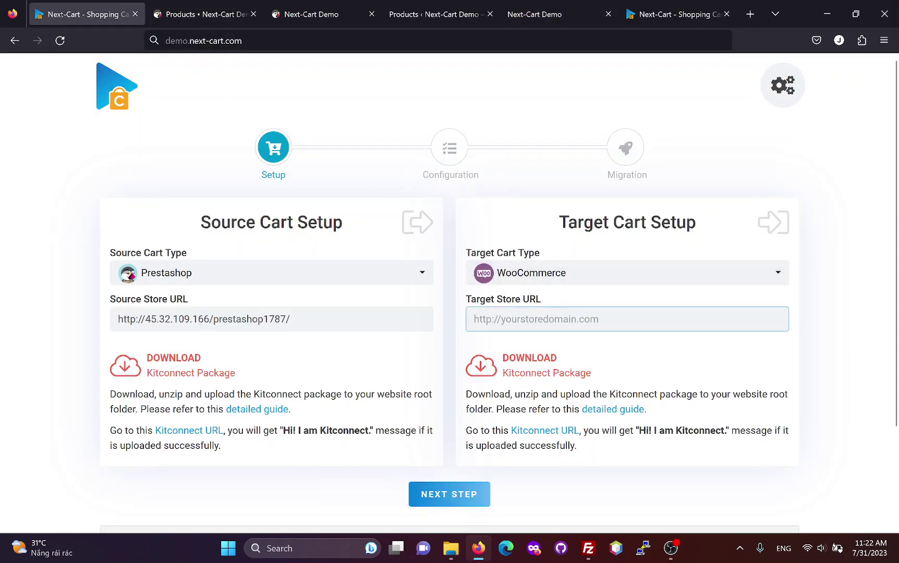
key(ctrl+v)
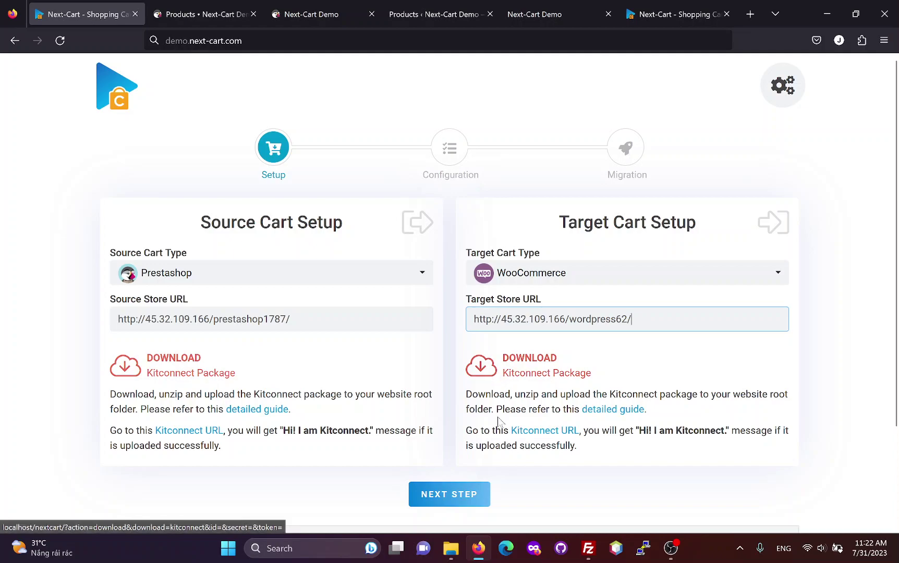
- Switch to FileZilla and upload the kitconnect_d5a04917 folder from File Explorer to /var/www/html/wordpress62 on the server
click(589, 549)
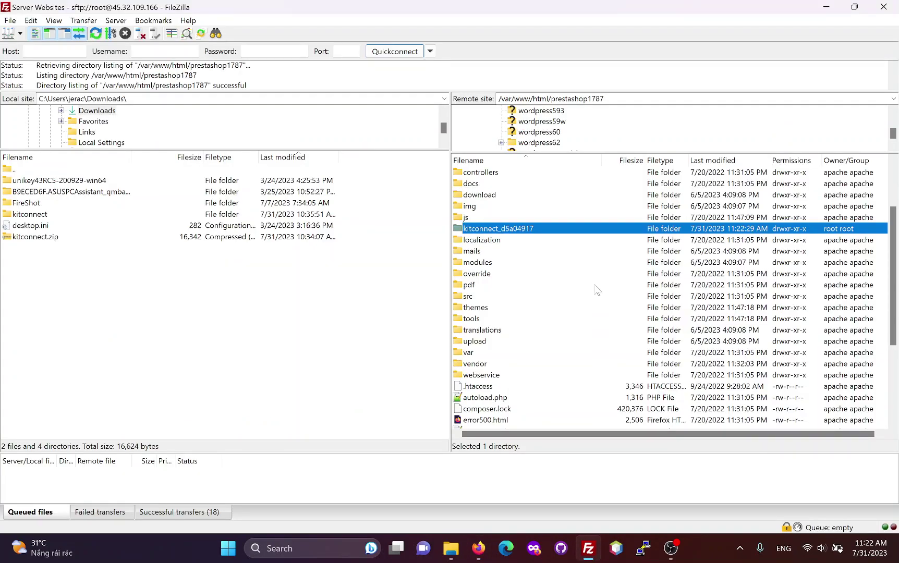
click(554, 144)
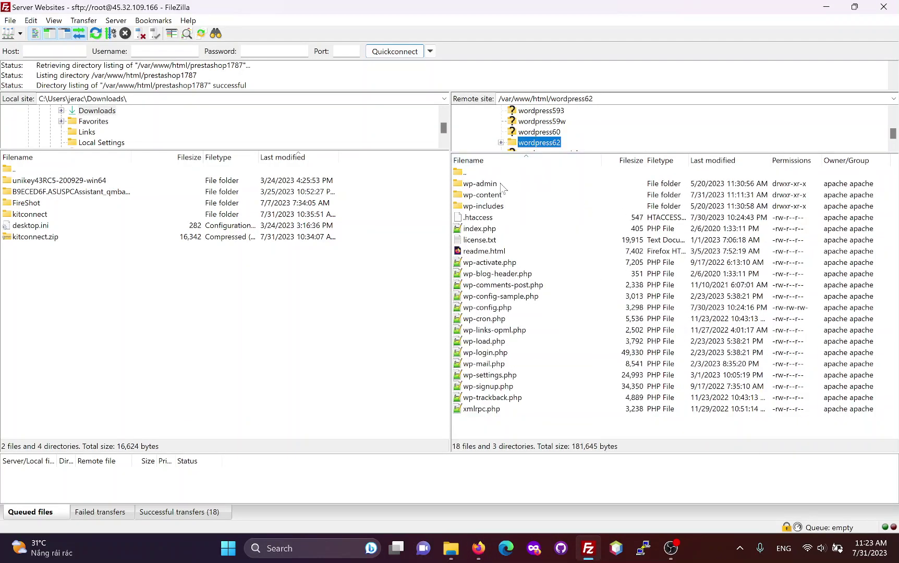
click(485, 230)
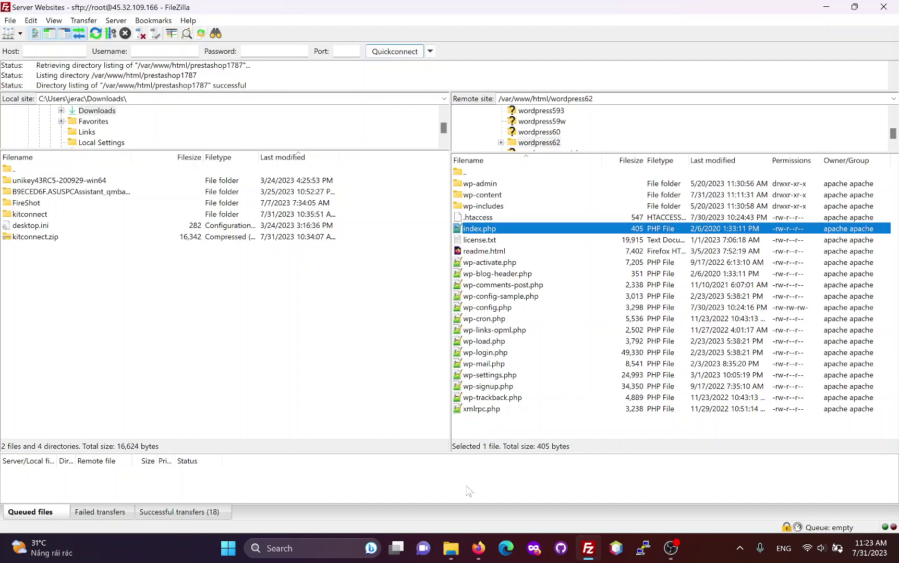
mouse_move(450, 548)
click(507, 476)
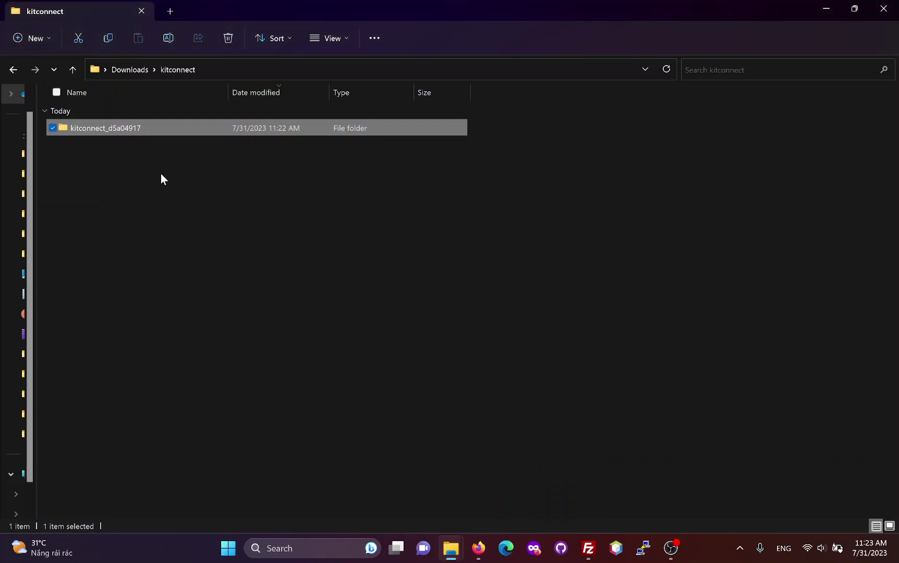
drag(111, 128, 565, 336)
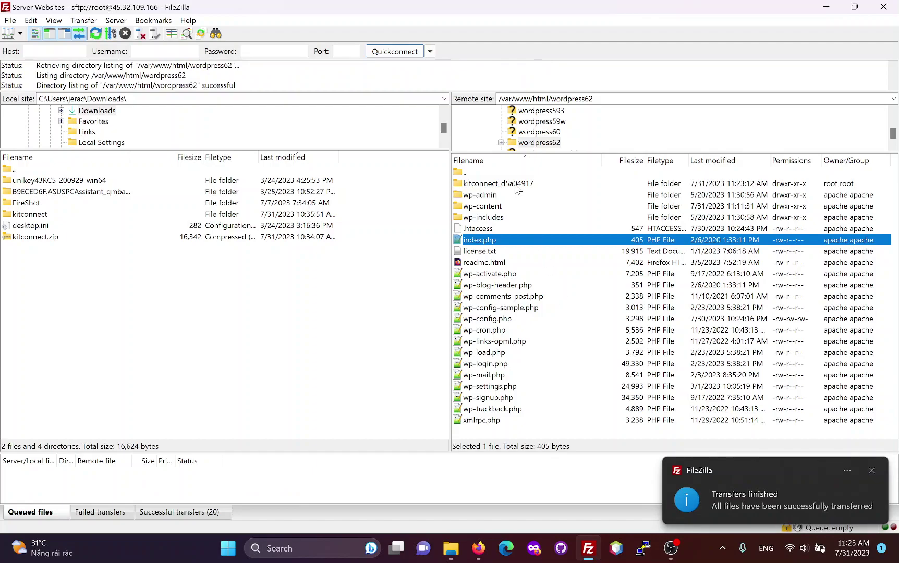
click(517, 185)
- Return to Firefox, check the target store's Kitconnect URL, and close the test page
click(479, 549)
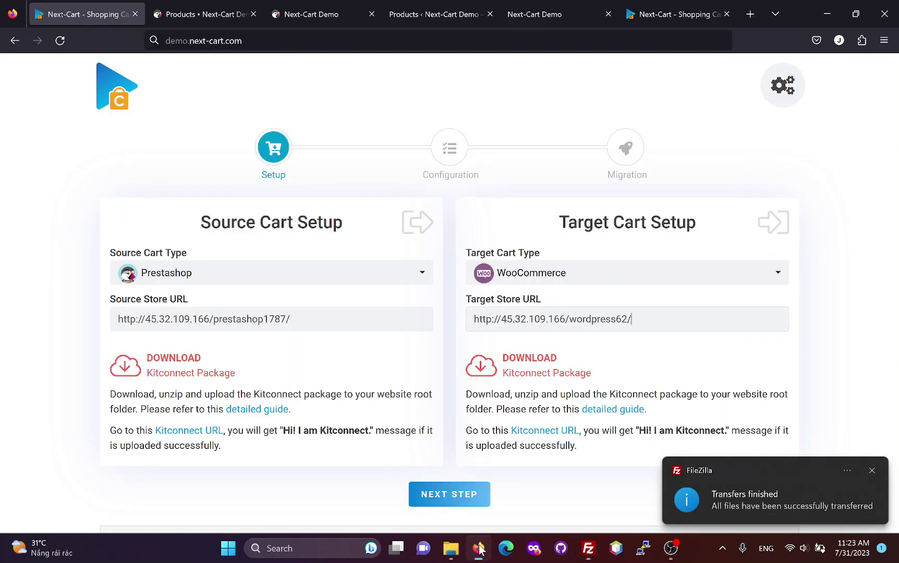
click(556, 434)
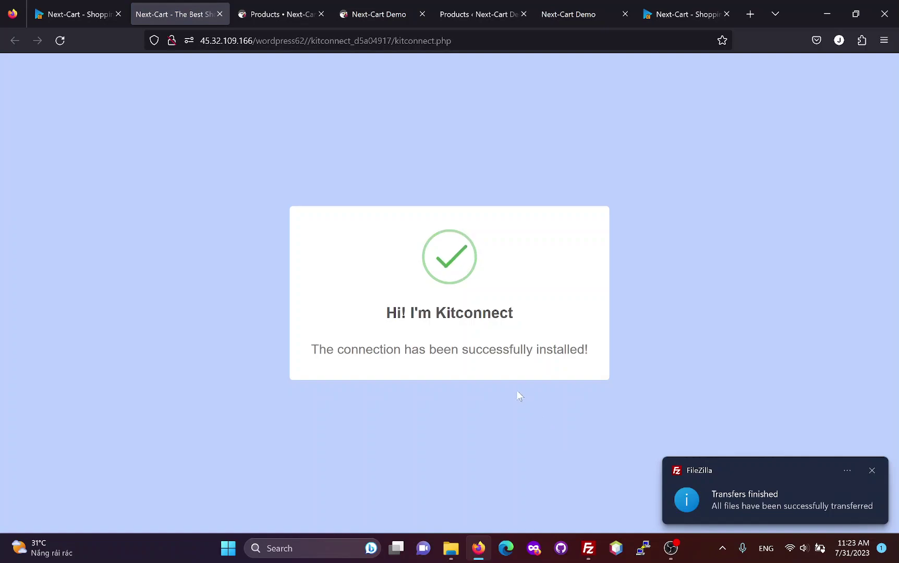
middle_click(175, 15)
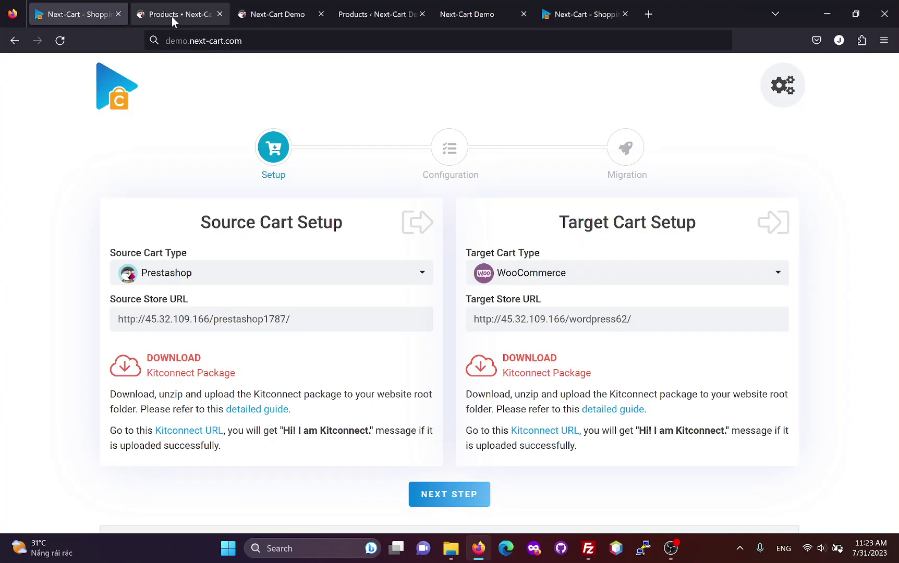
- Proceed to the migration configuration and select all entities for the migration
click(454, 496)
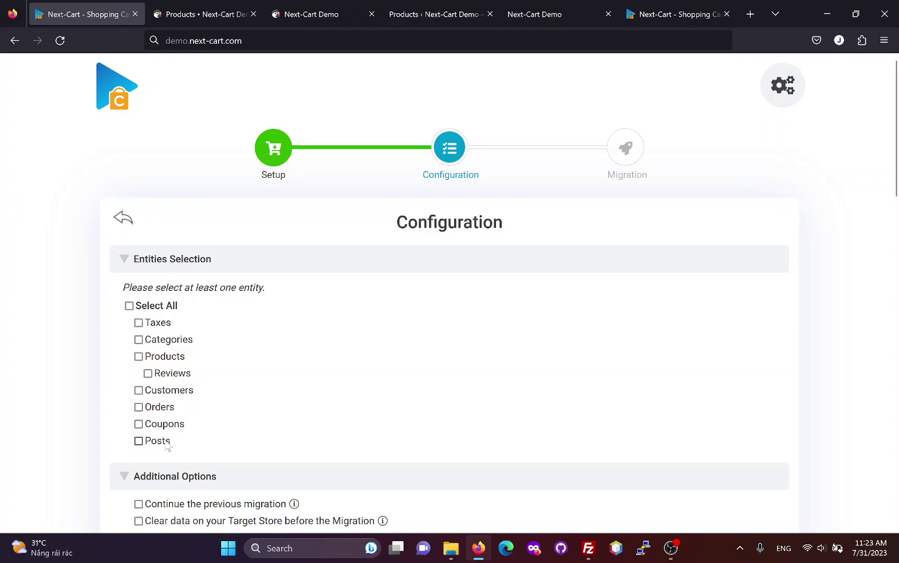
click(162, 310)
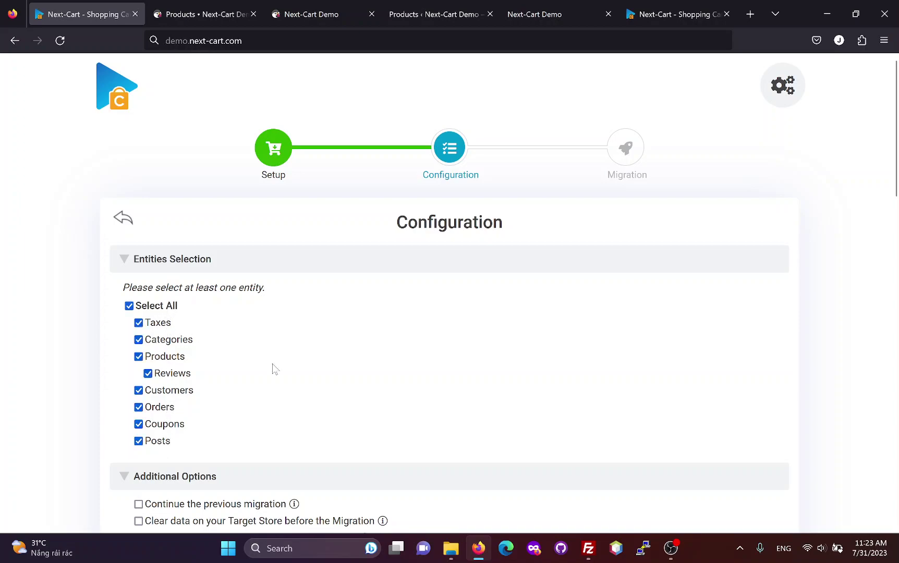
scroll(338, 399, down, 4)
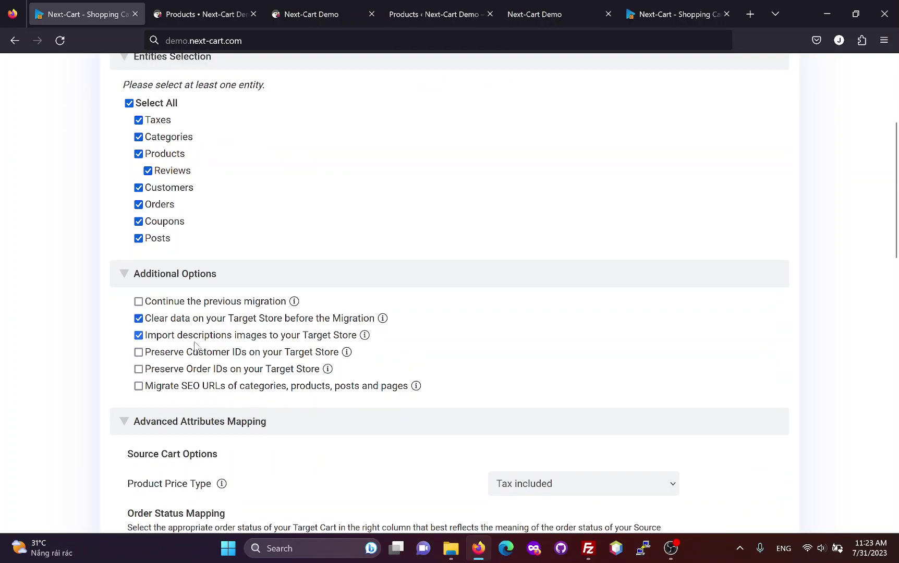
- Enable preserving order IDs and migrating SEO URLs of categories, products, posts and pages in the additional options
click(198, 371)
scroll(332, 432, down, 4)
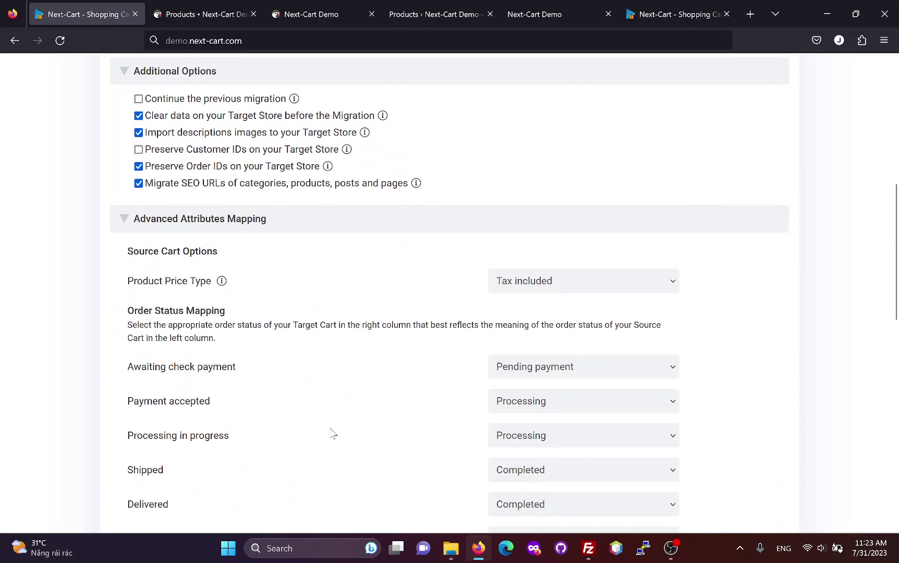
- Read the Product Price Type explanation, then check the tax-excluded and tax-included retail prices of Pet Accessories in PrestaShop
mouse_move(222, 283)
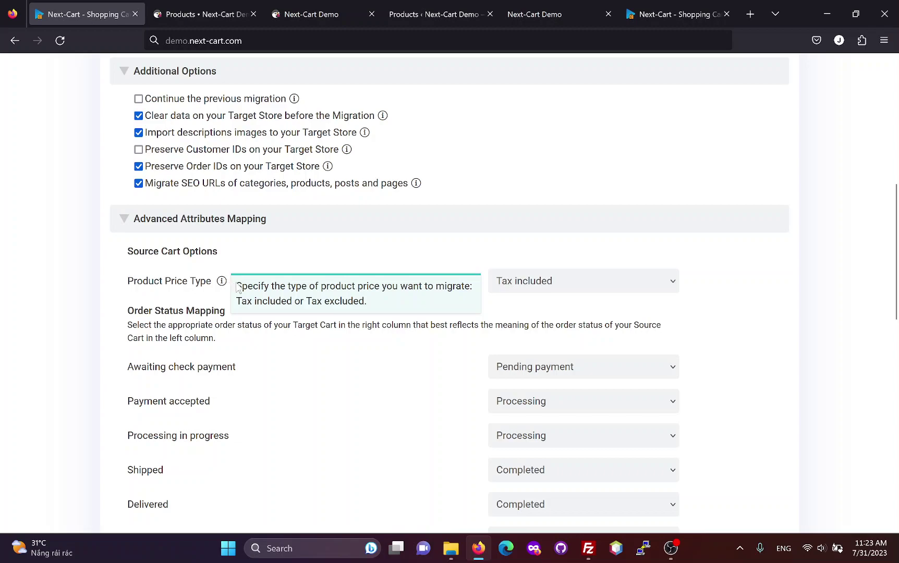
click(211, 15)
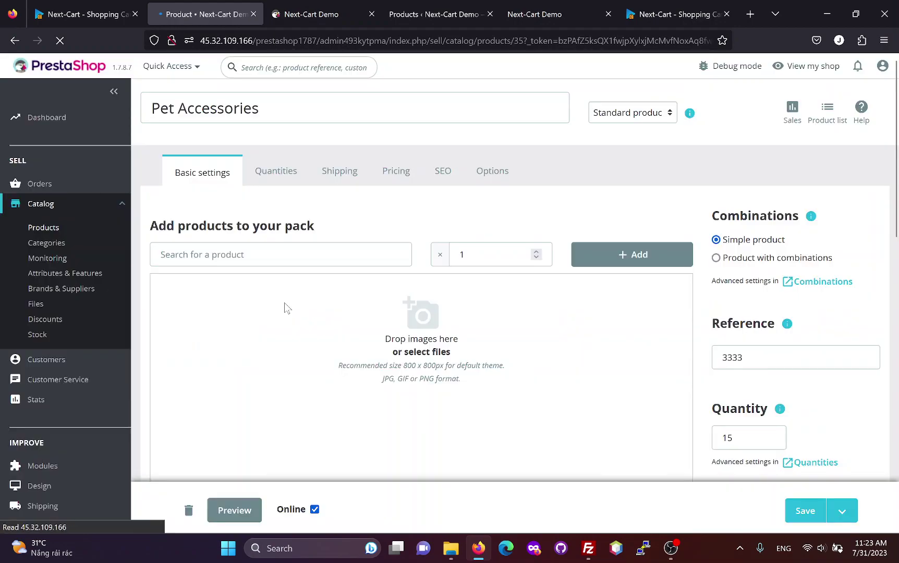
click(396, 180)
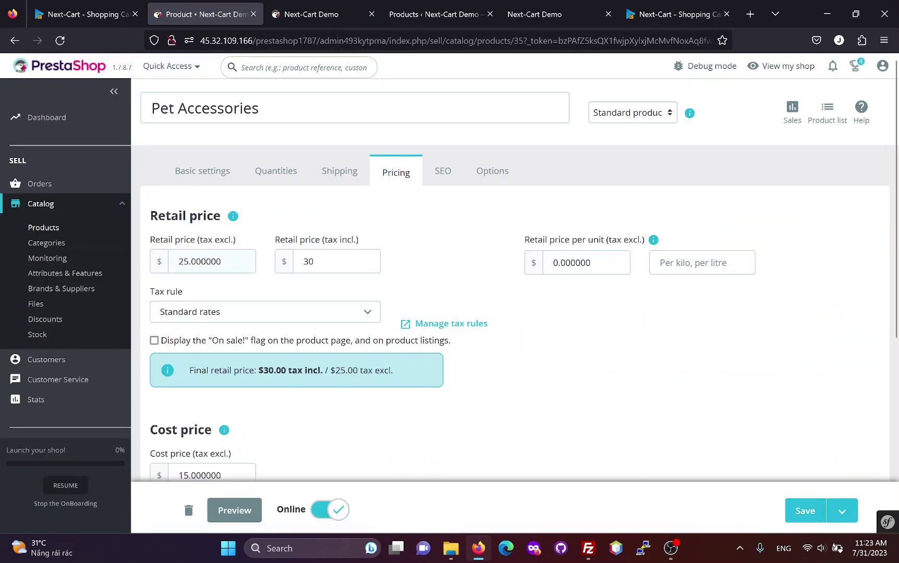
key(shift+Left)
key(shift+Left)
key(shift+Left)
key(shift+Left)
key(shift+Left)
key(shift+Left)
key(shift+Left)
key(shift+Left)
key(shift+Left)
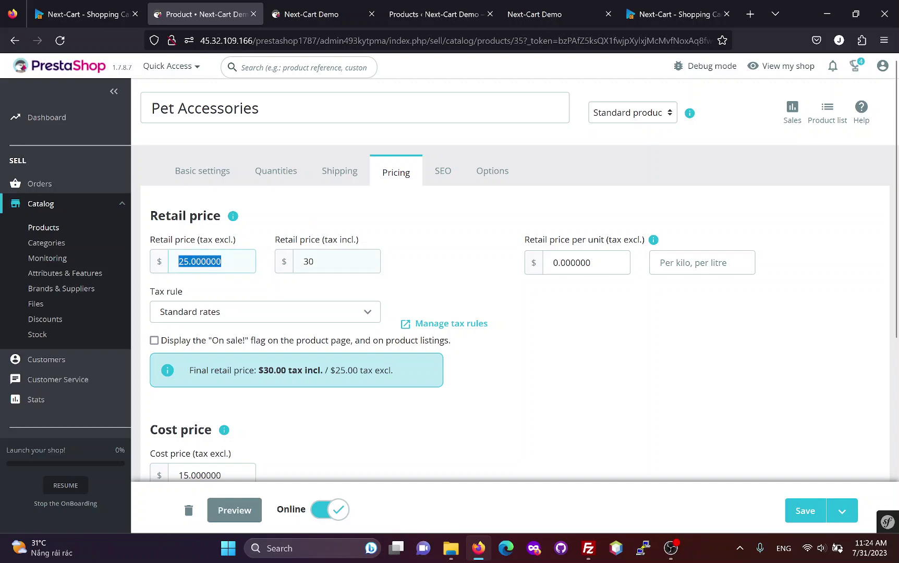
key(Tab)
click(374, 247)
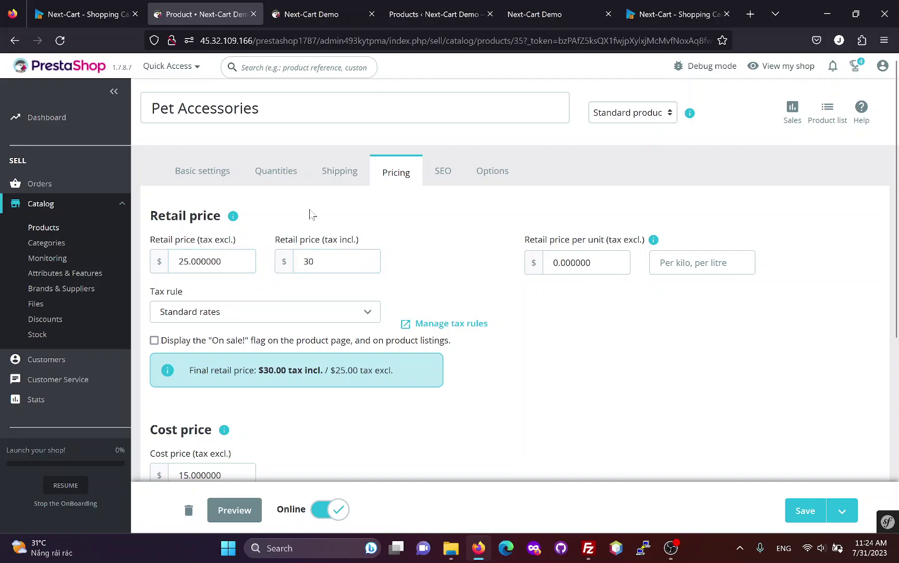
- Return to the Next-Cart migration configuration and set the Product Price Type to Tax included
click(92, 9)
click(511, 280)
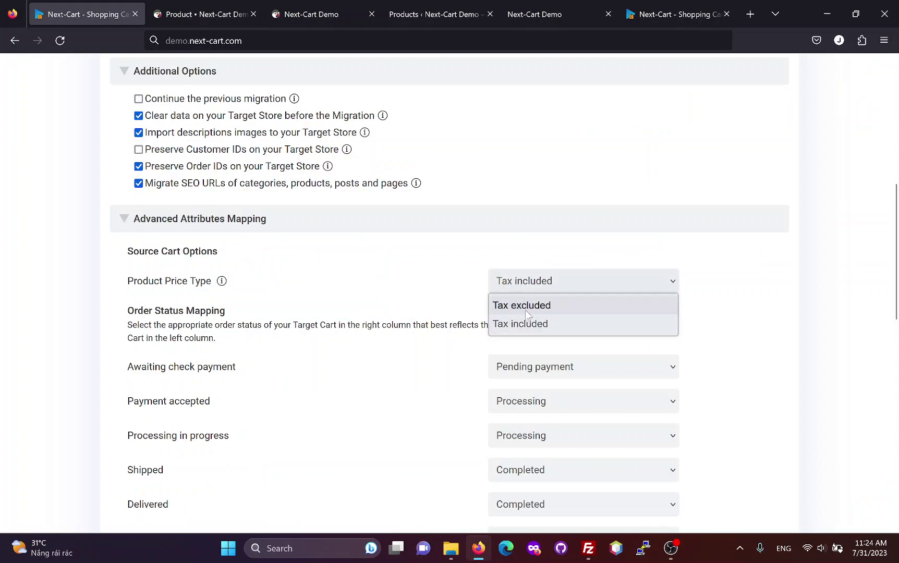
click(530, 326)
- Map the order status Awaiting check payment to Pending payment and Payment error to Failed
scroll(387, 337, down, 3)
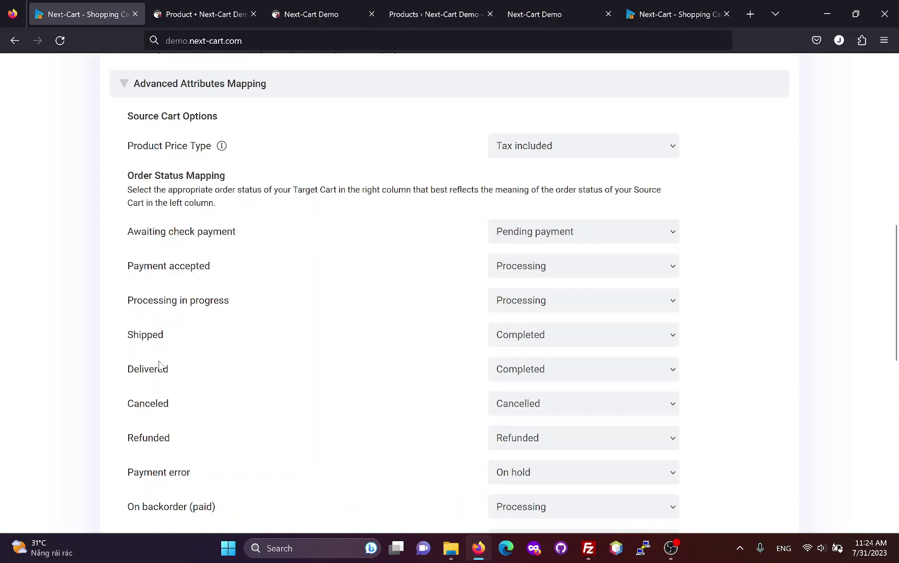
click(543, 239)
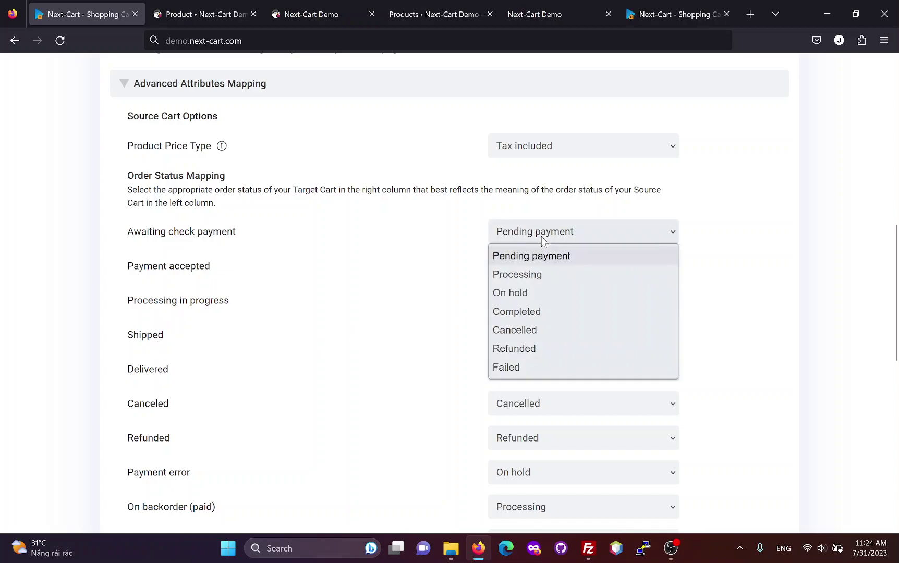
click(540, 260)
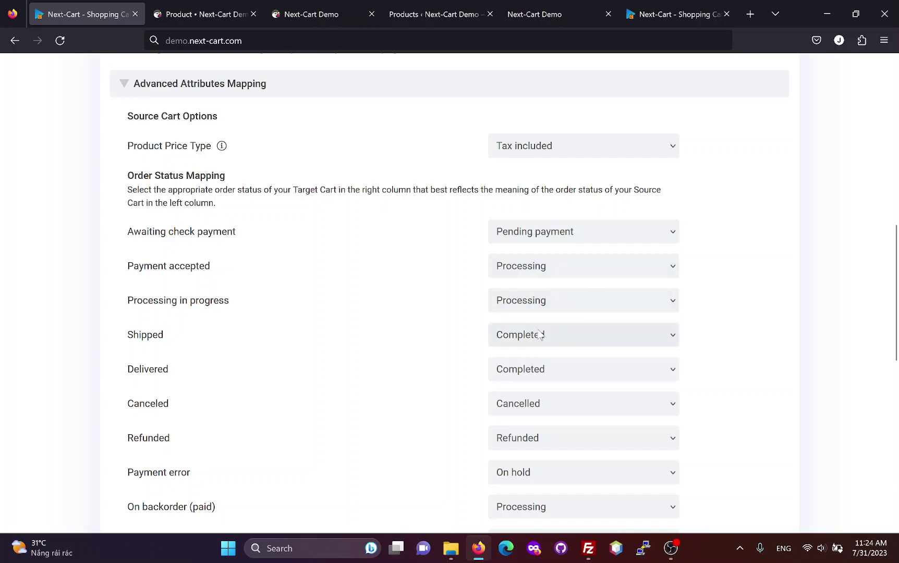
scroll(540, 335, down, 2)
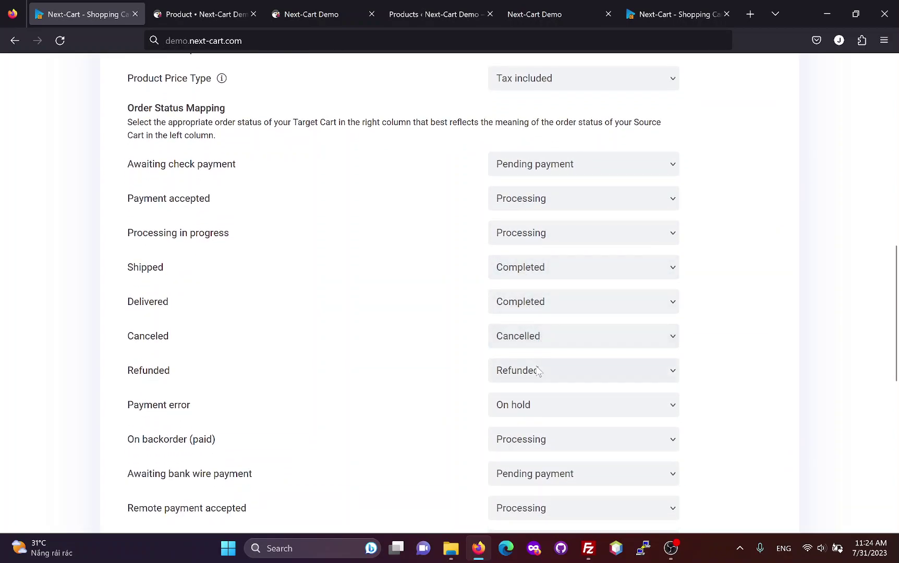
scroll(539, 367, down, 2)
click(531, 342)
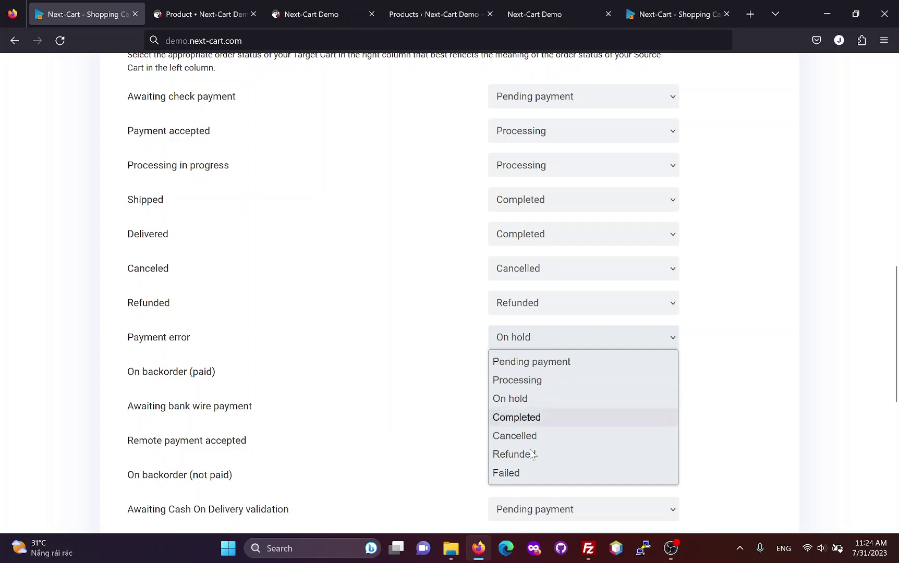
click(526, 473)
- Map the order statuses Awaiting Cash On Delivery validation and Authorized. To be captured by merchant to On hold
scroll(444, 394, down, 2)
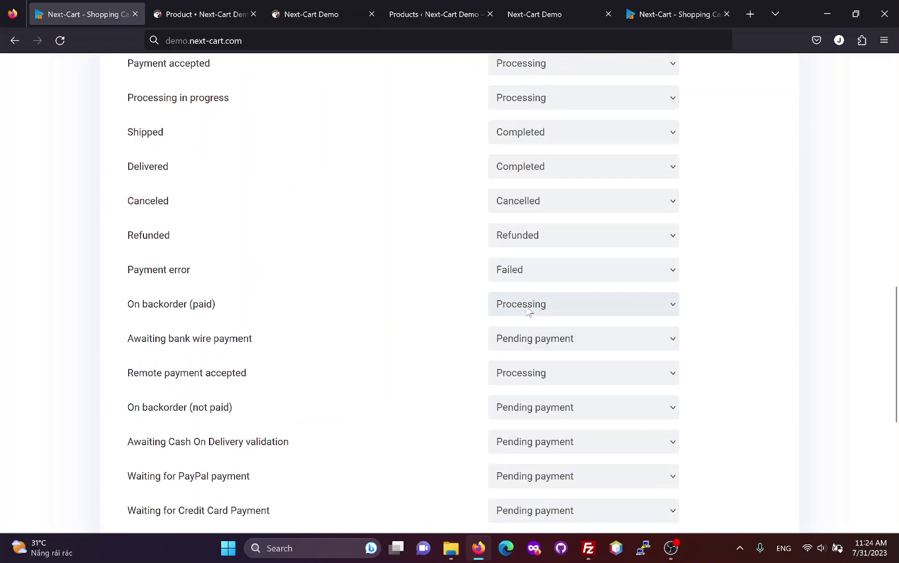
scroll(482, 321, down, 2)
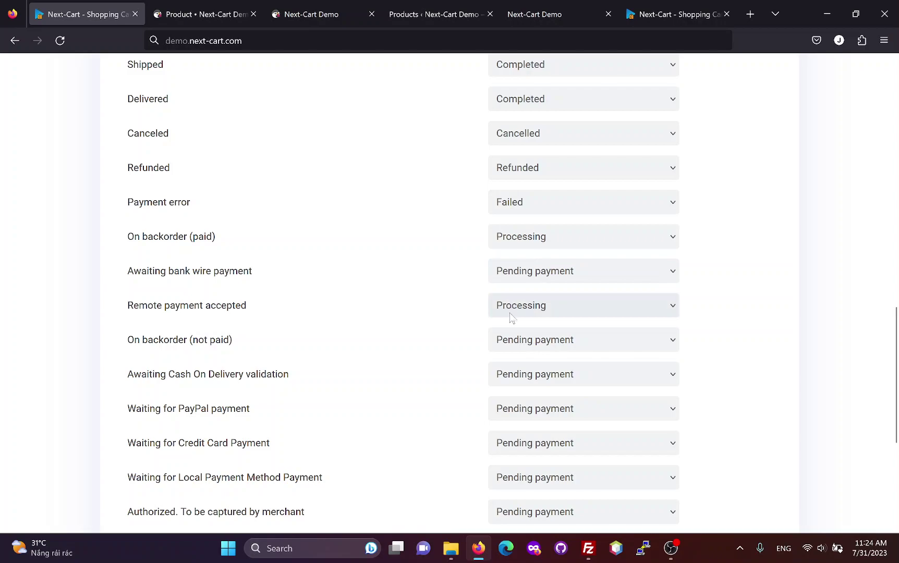
scroll(505, 344, down, 2)
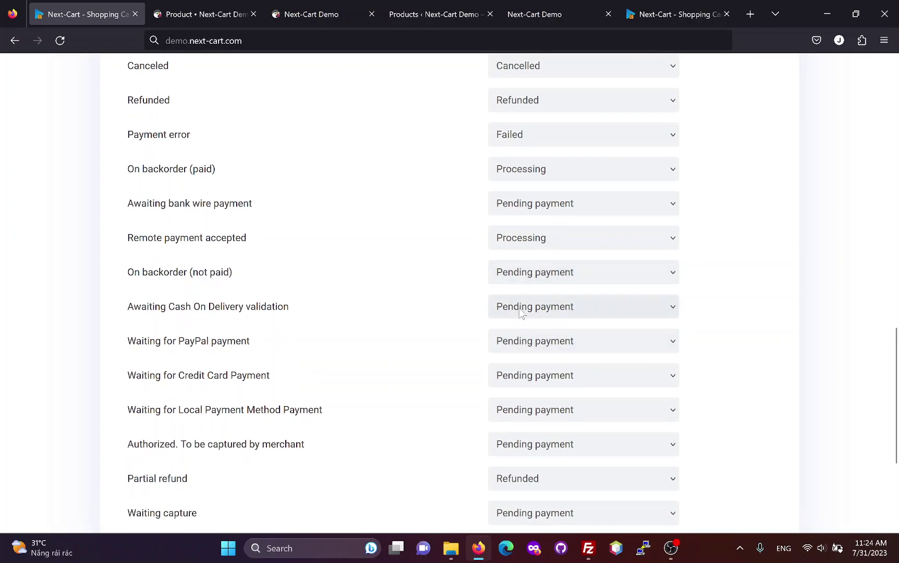
scroll(519, 308, down, 2)
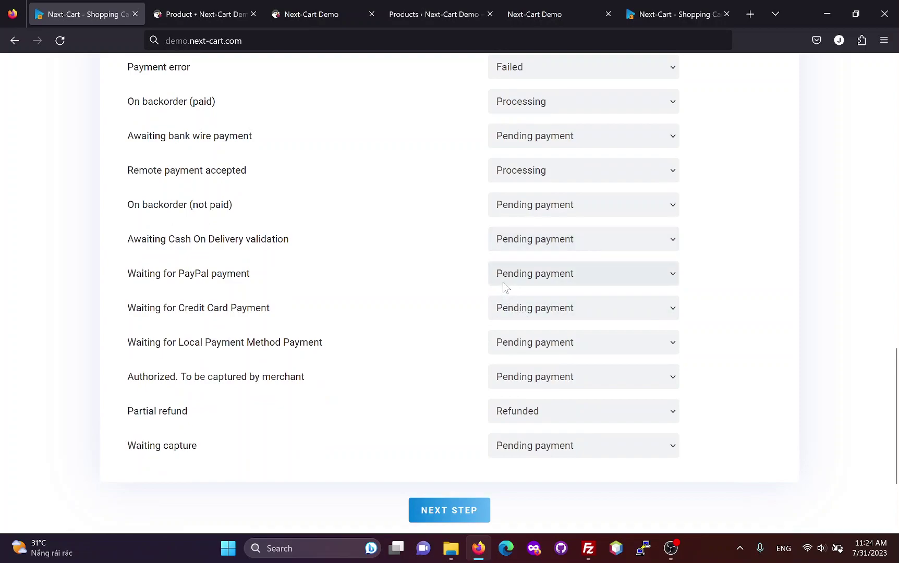
click(522, 250)
click(511, 299)
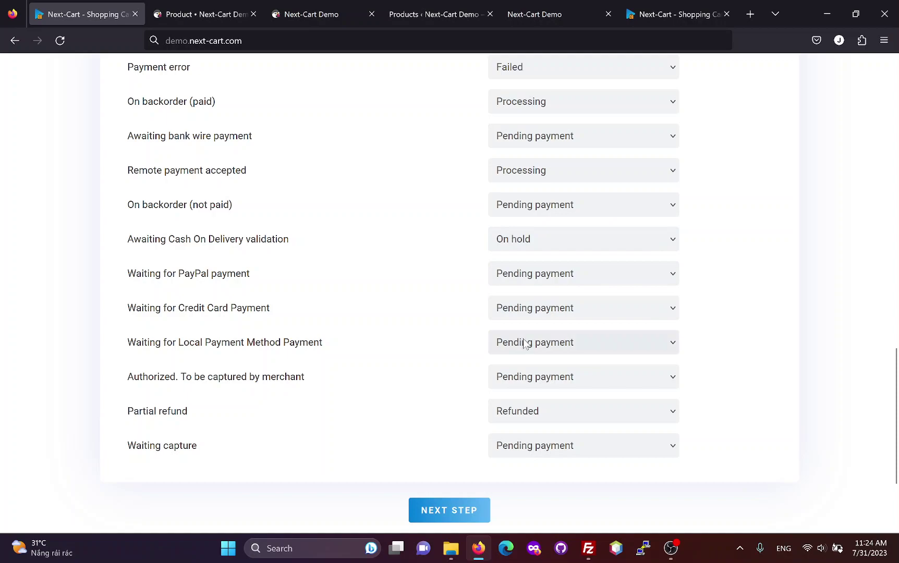
scroll(526, 349, down, 2)
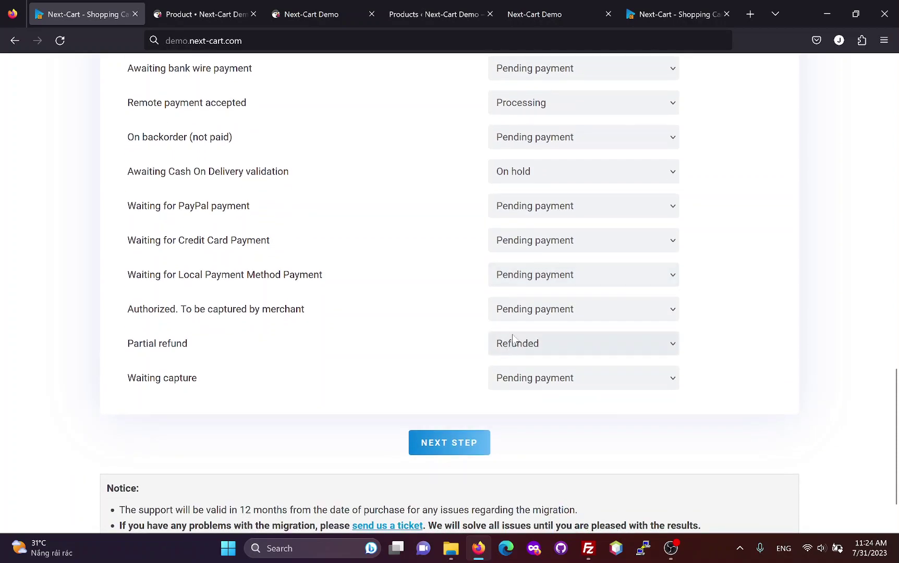
click(543, 312)
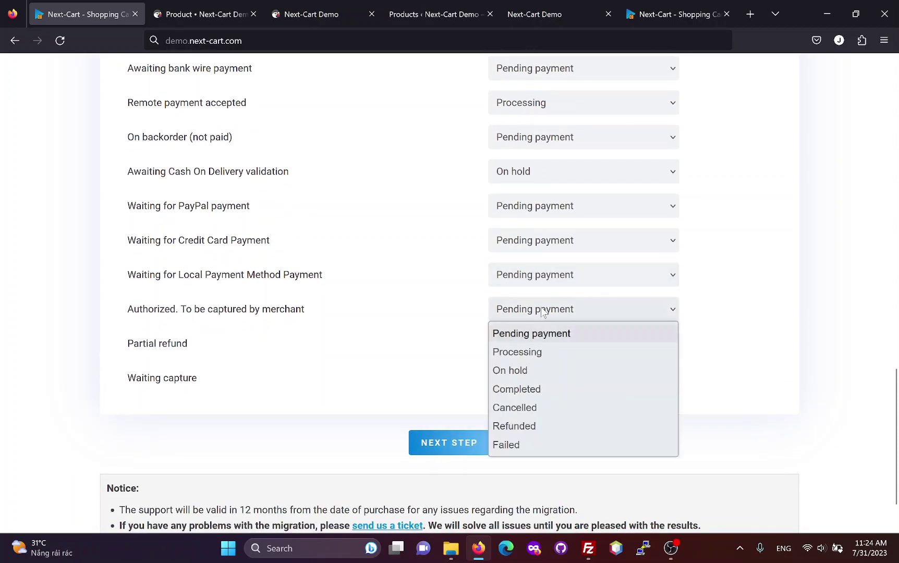
click(532, 370)
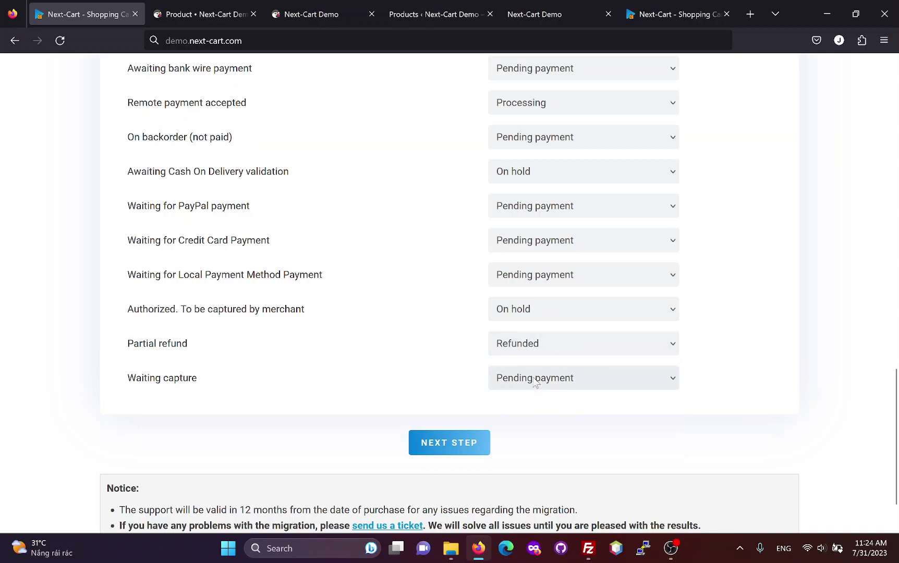
- Proceed from the configuration to start the migration and view its progress
click(448, 451)
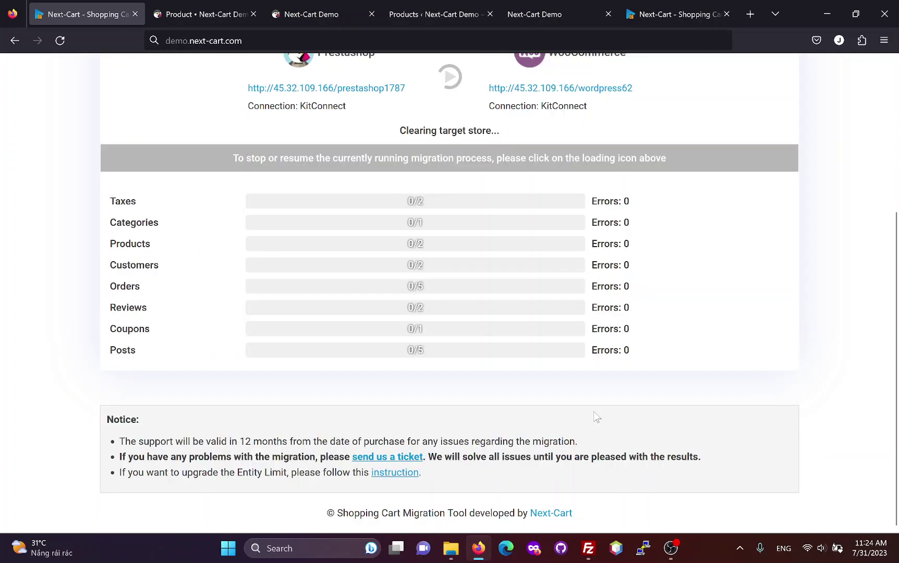
drag(897, 369, 898, 264)
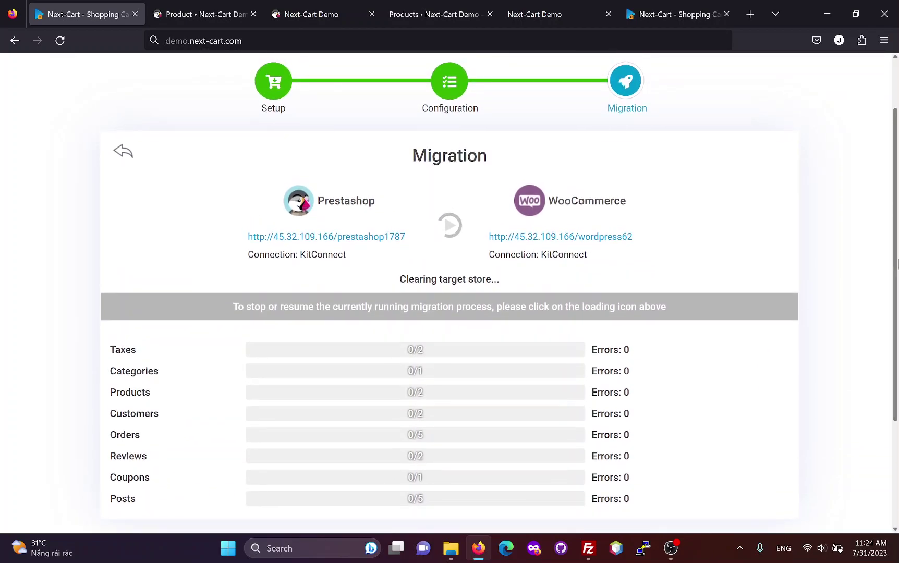
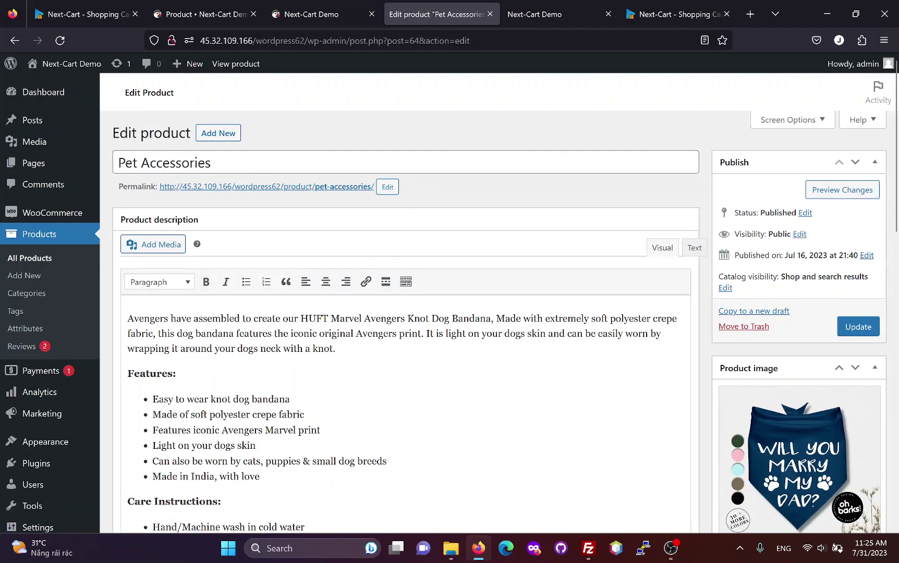
- Review the description, image, prices, tax status and tax class of the migrated Pet Accessories product in WooCommerce
scroll(405, 313, down, 4)
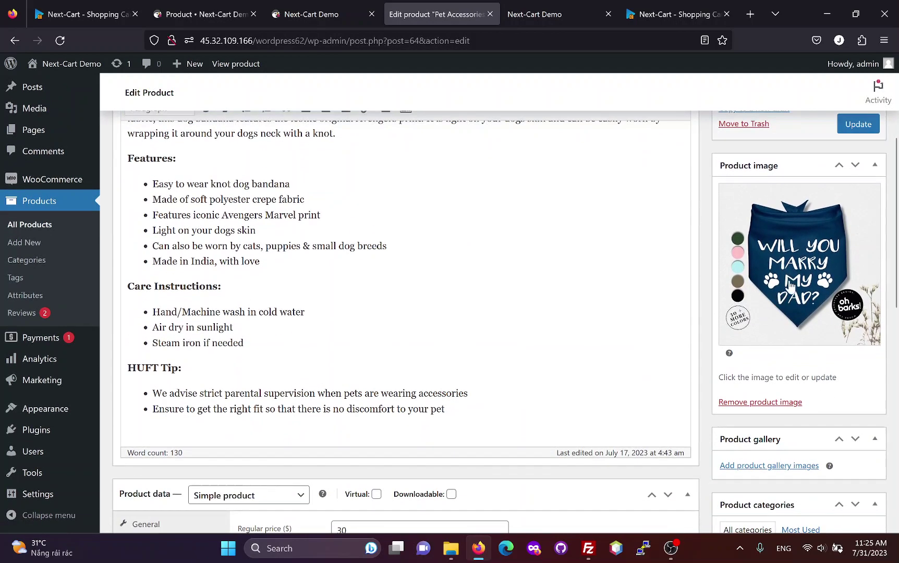
scroll(406, 313, down, 3)
scroll(387, 345, down, 2)
key(Tab)
key(Tab)
click(403, 347)
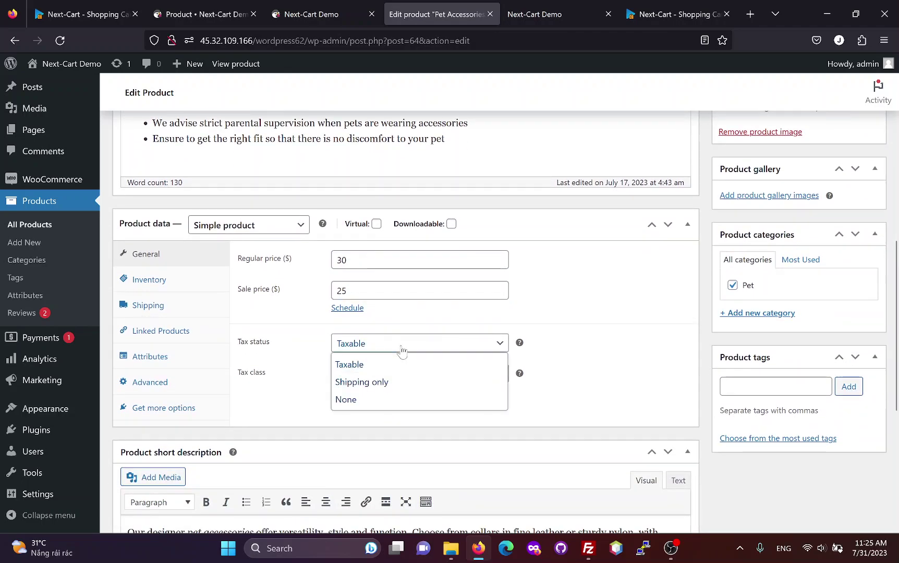
click(422, 431)
click(390, 374)
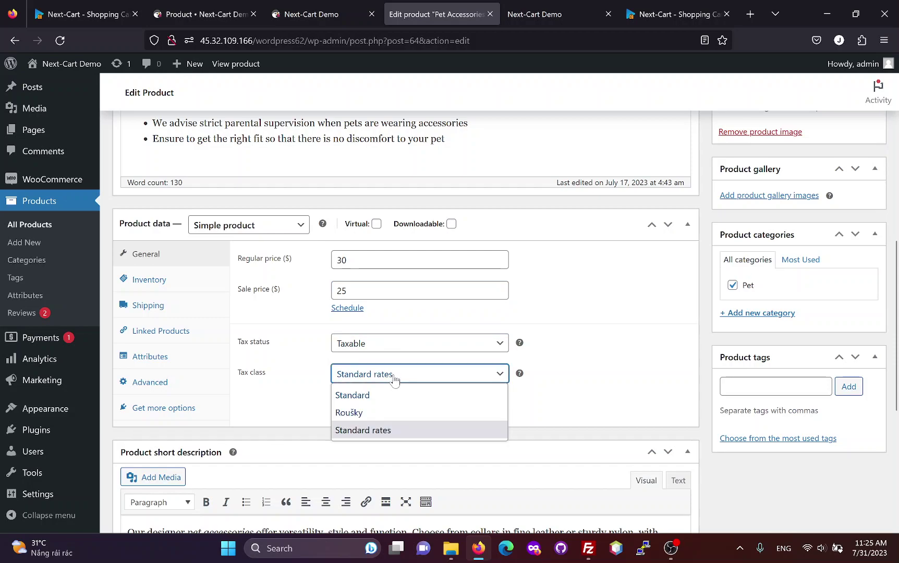
click(543, 422)
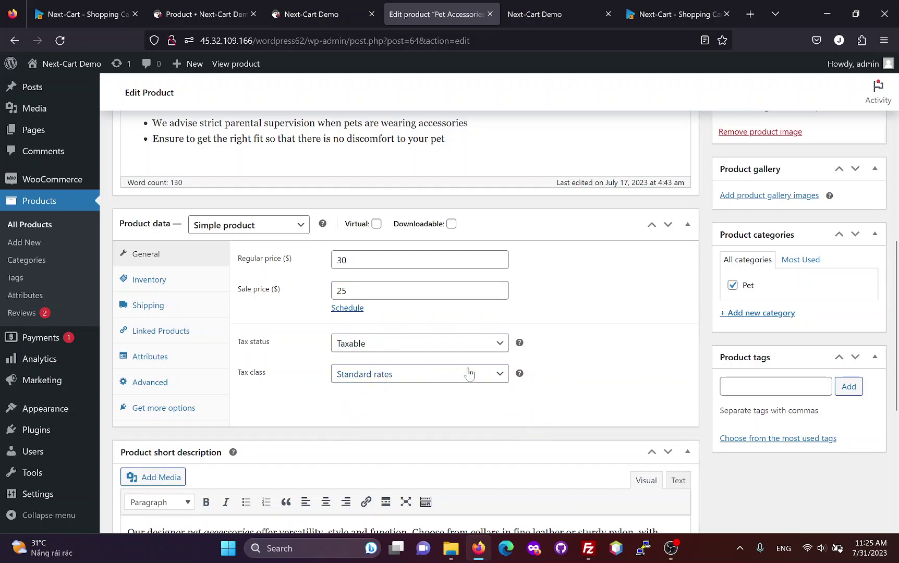
- Check the SKU, stock quantity, shipping dimensions and linked products of the migrated Pet Accessories product
click(181, 281)
click(360, 260)
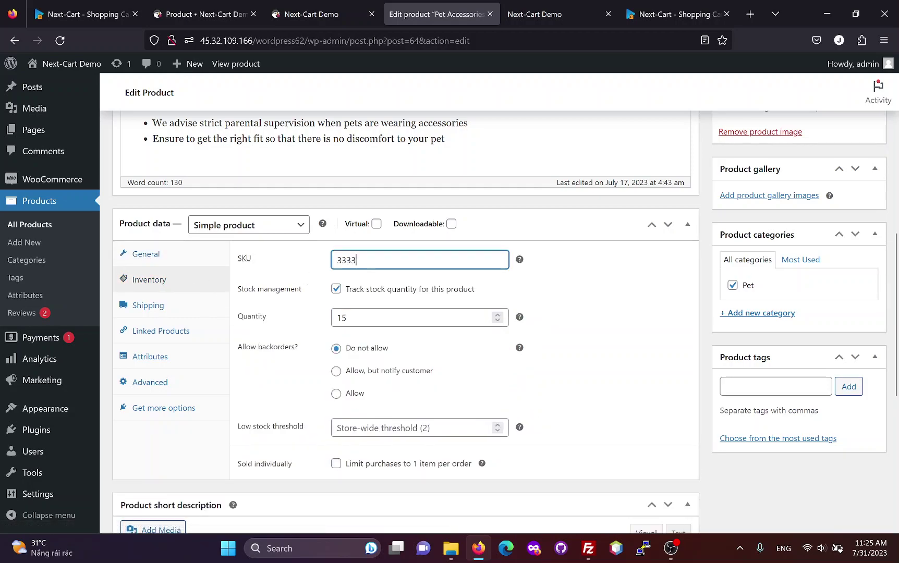
click(365, 317)
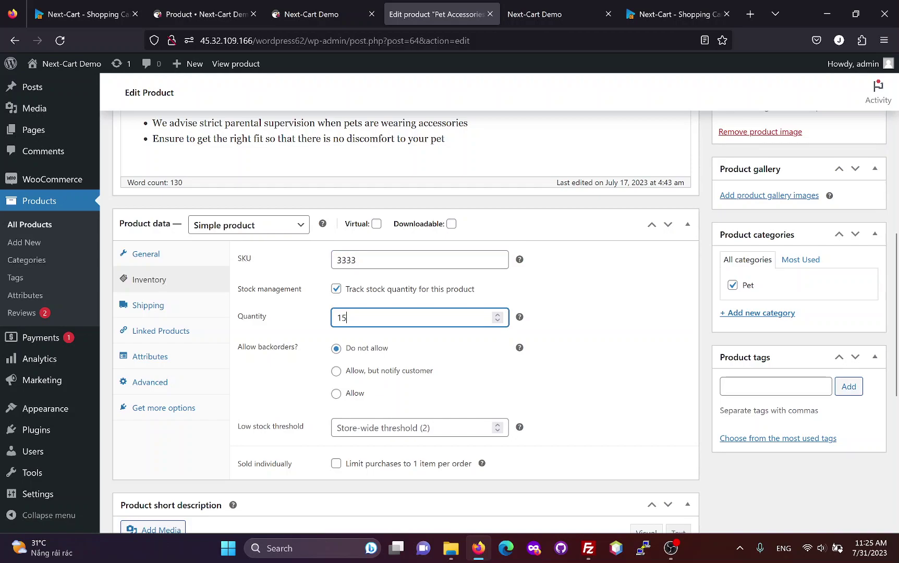
click(177, 312)
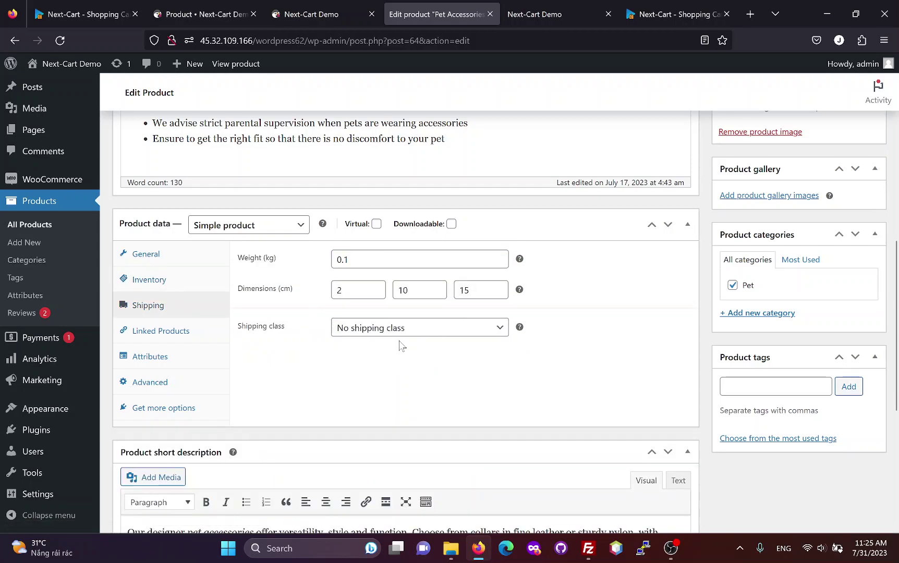
click(172, 331)
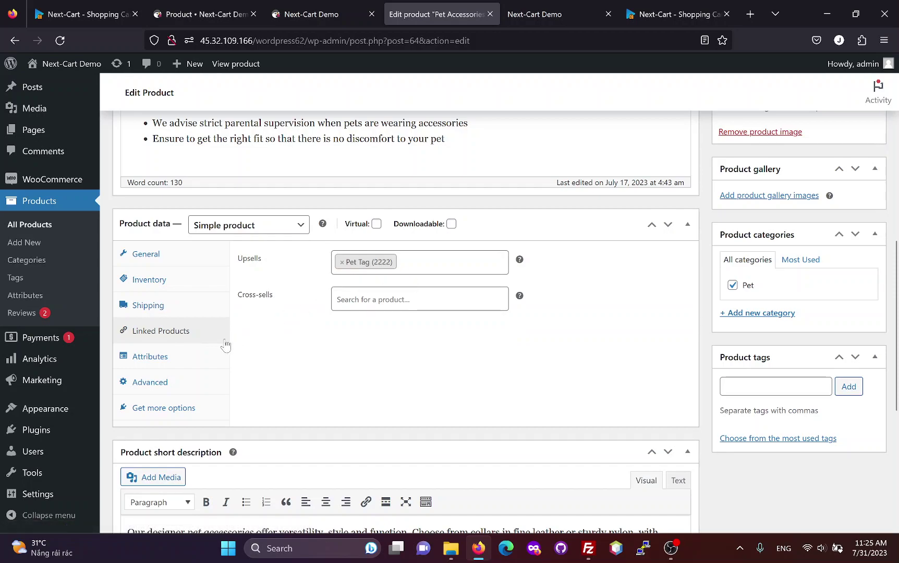
- Expand the product's Model and Brand attributes and examine their values, the short description and the customer reviews
click(168, 359)
click(371, 344)
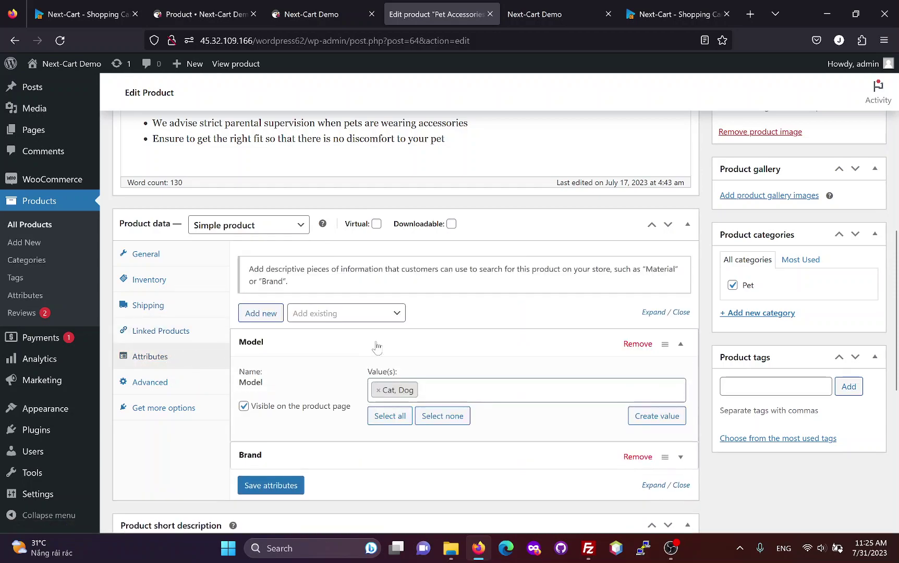
scroll(374, 348, down, 1)
click(417, 390)
scroll(417, 390, down, 1)
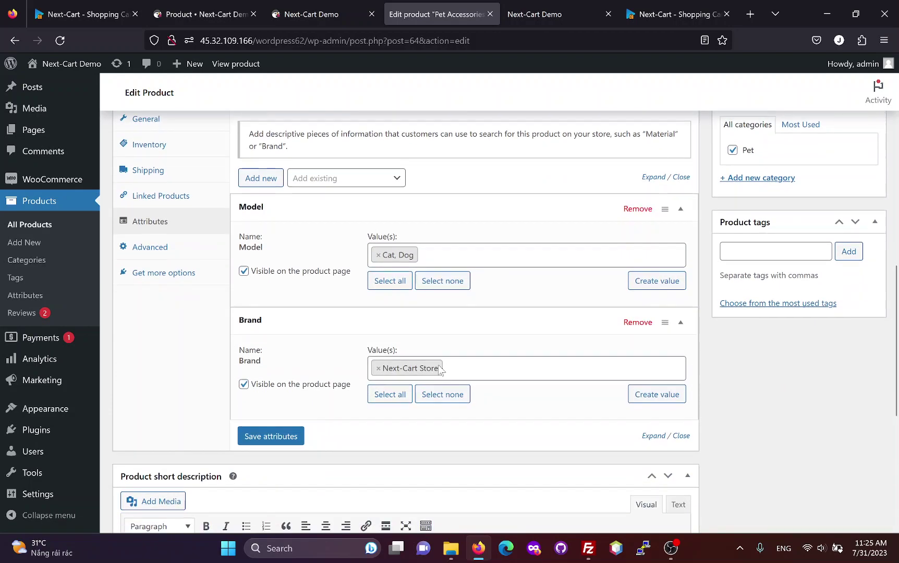
scroll(449, 353, down, 5)
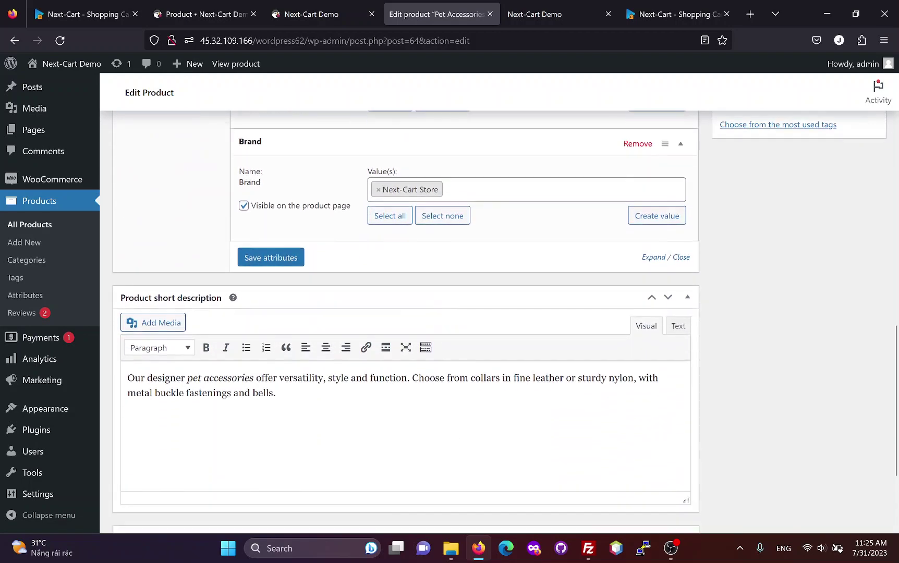
scroll(396, 377, down, 2)
mouse_move(230, 448)
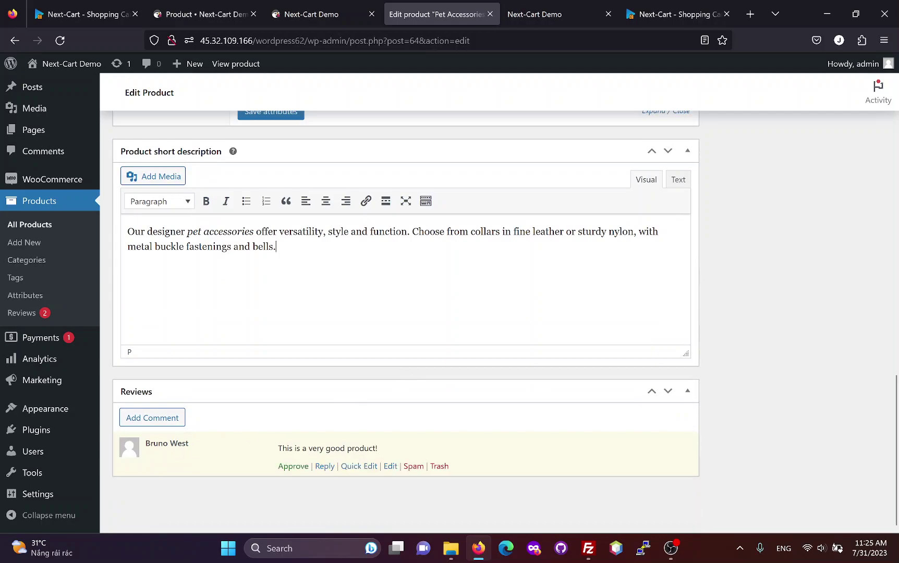
- Read the customer review on the Pet Accessories product and open the Pet Tag product from the product list
drag(275, 449, 398, 449)
click(398, 449)
click(39, 227)
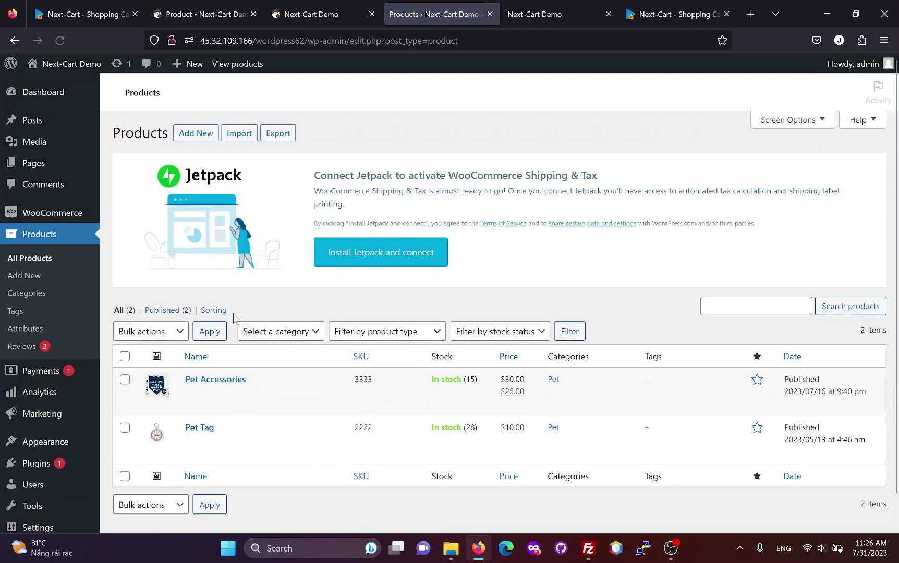
click(219, 442)
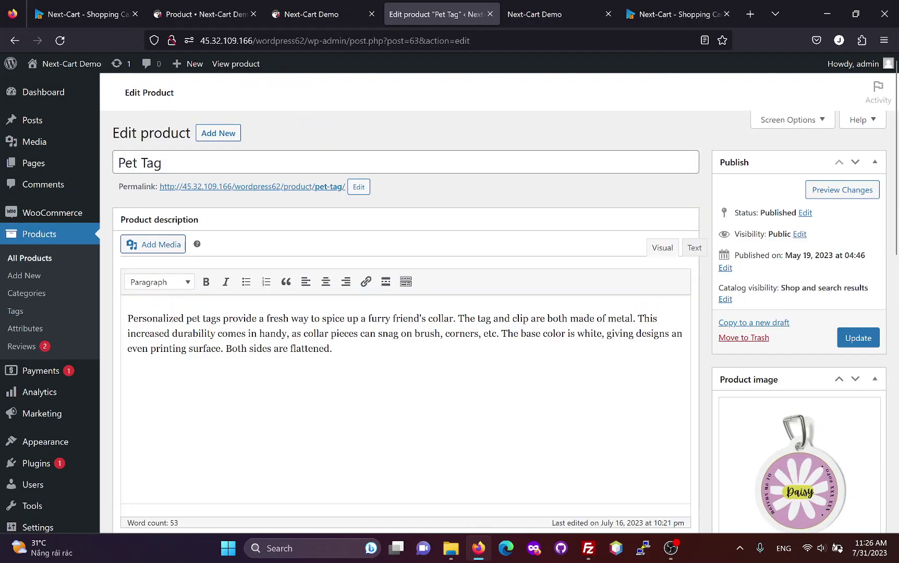
- Examine the Pet Tag product's description, image gallery, pricing and tax settings, inventory data and shipping dimensions
scroll(437, 331, down, 2)
scroll(437, 331, down, 4)
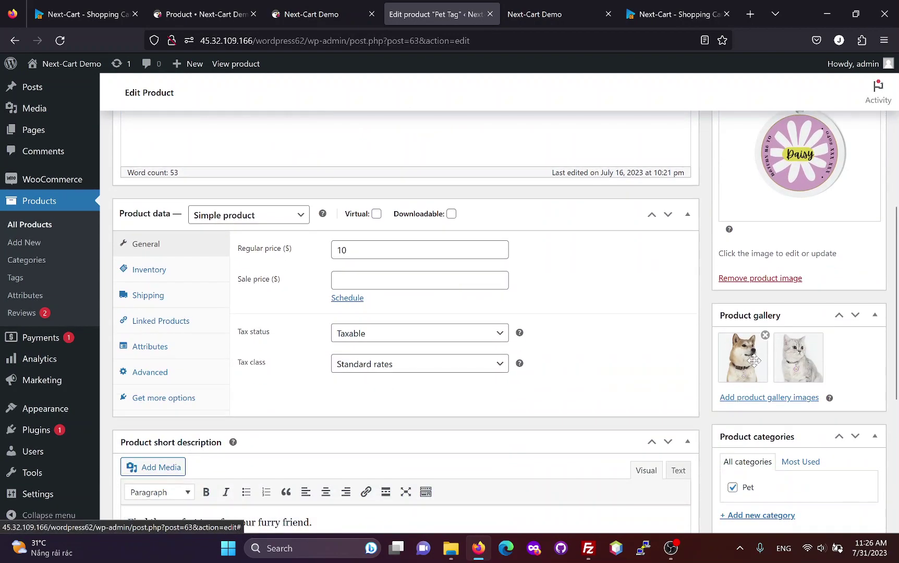
click(345, 250)
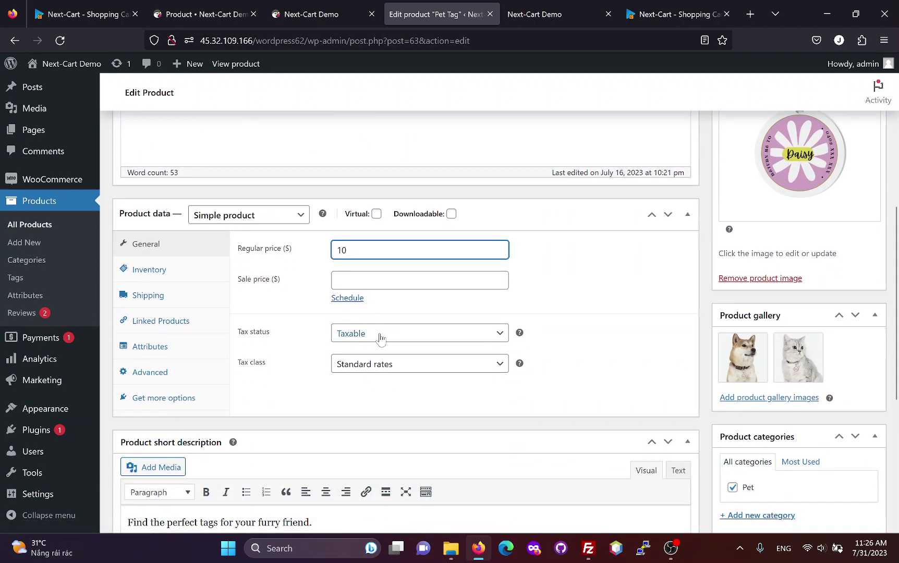
click(147, 270)
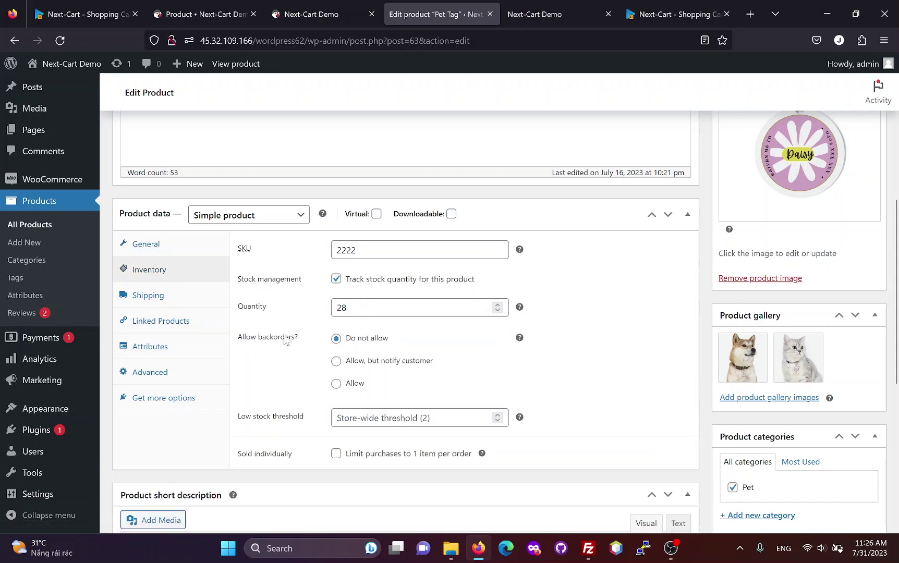
click(163, 302)
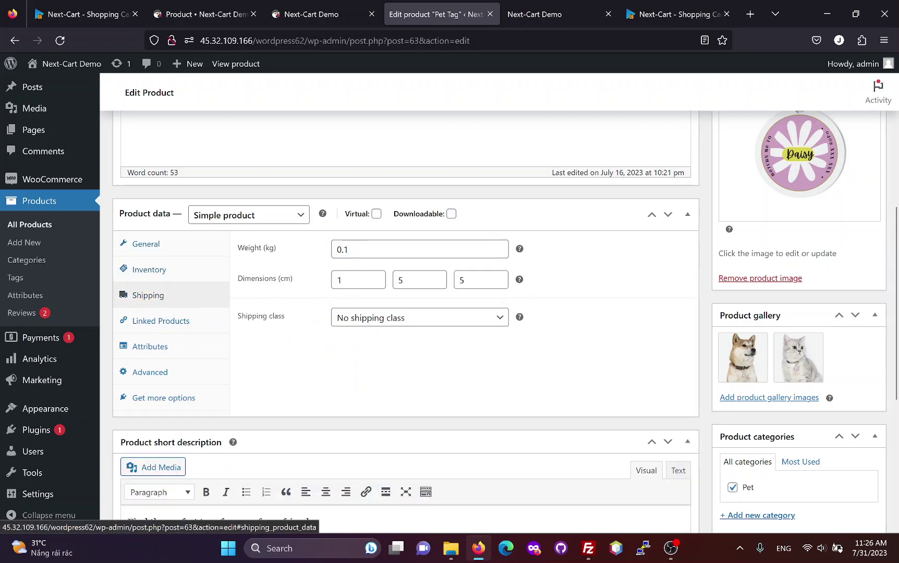
- Expand the Pet Tag product's Model and Brand attributes and examine their values, the short description and the customer review
click(169, 347)
click(376, 336)
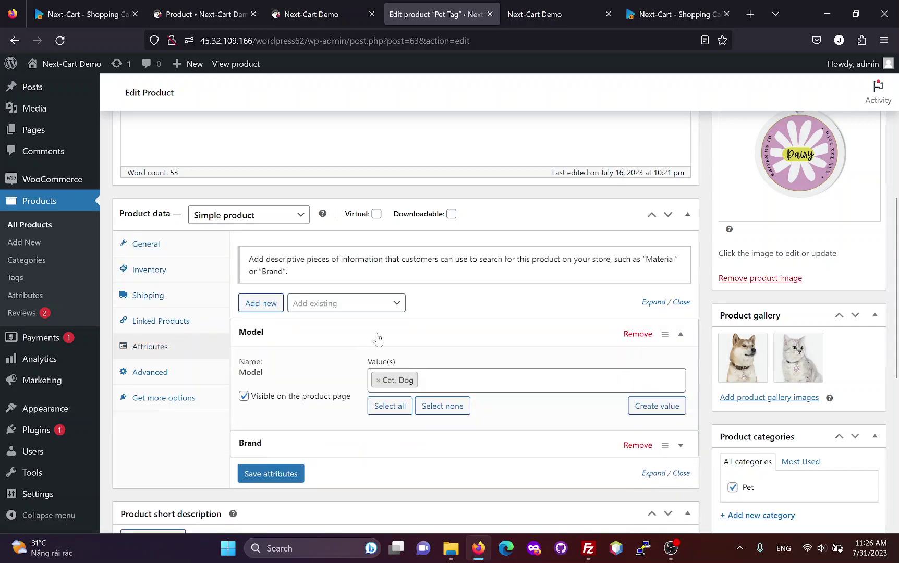
scroll(396, 360, down, 1)
click(412, 374)
scroll(396, 366, down, 2)
scroll(377, 354, down, 4)
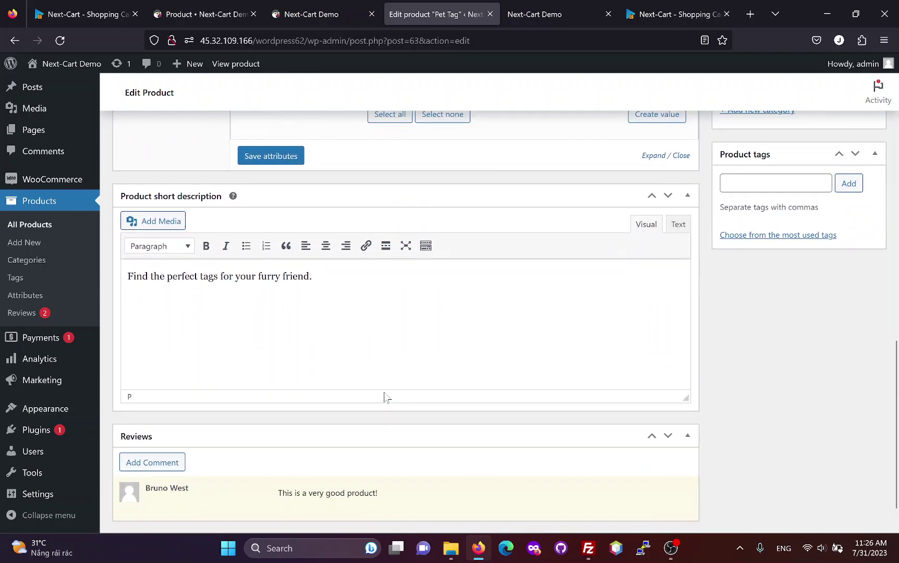
scroll(391, 410, down, 1)
drag(383, 448, 359, 420)
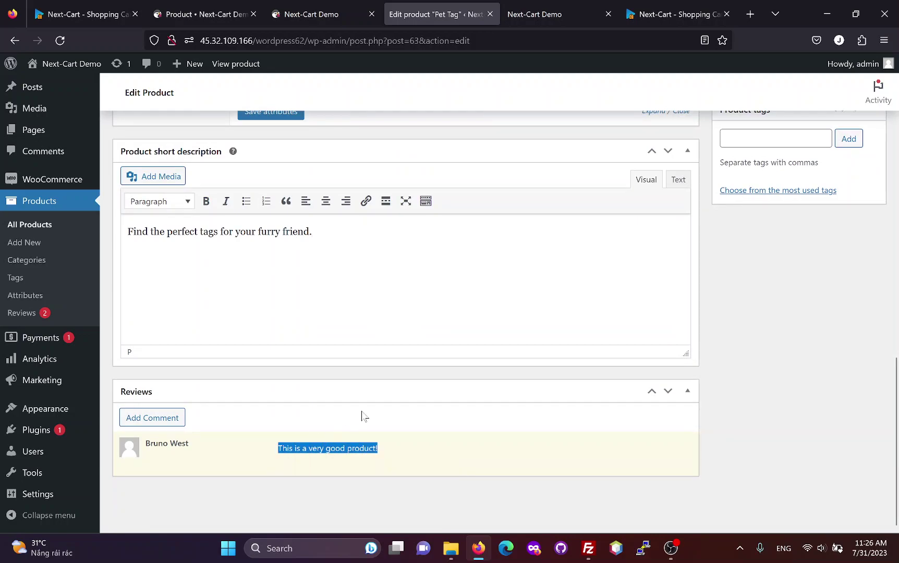
click(400, 382)
- Go to the migrated WooCommerce orders and open the order with the Processing status
scroll(332, 361, up, 5)
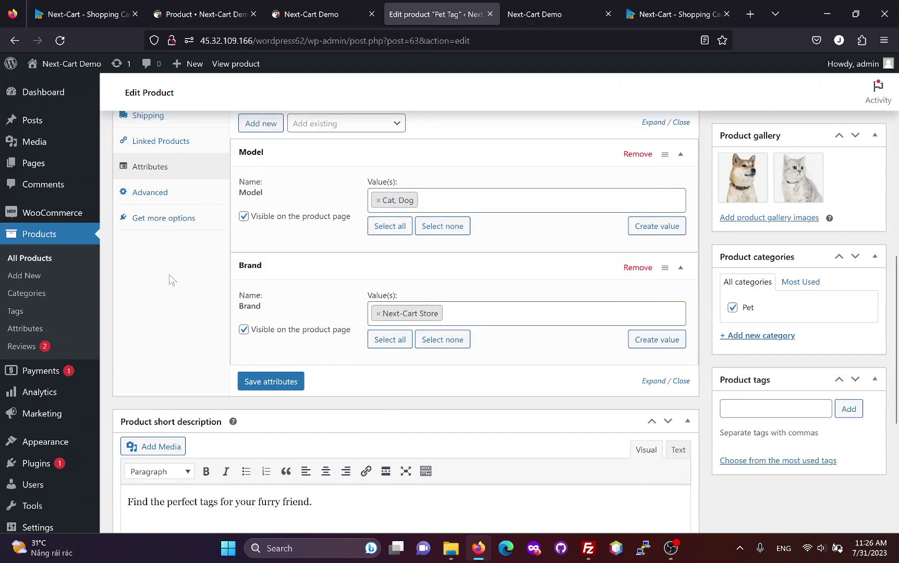
mouse_move(73, 219)
click(127, 240)
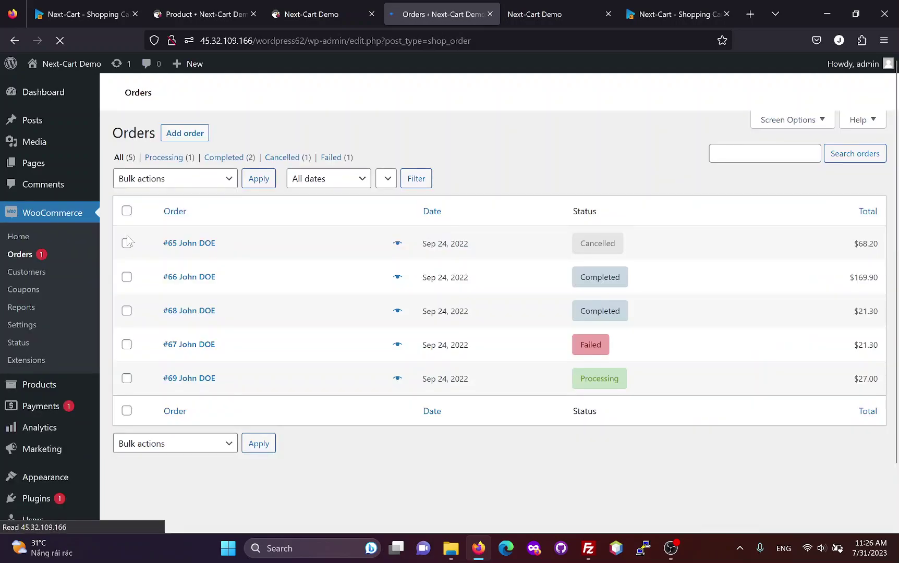
scroll(287, 370, down, 2)
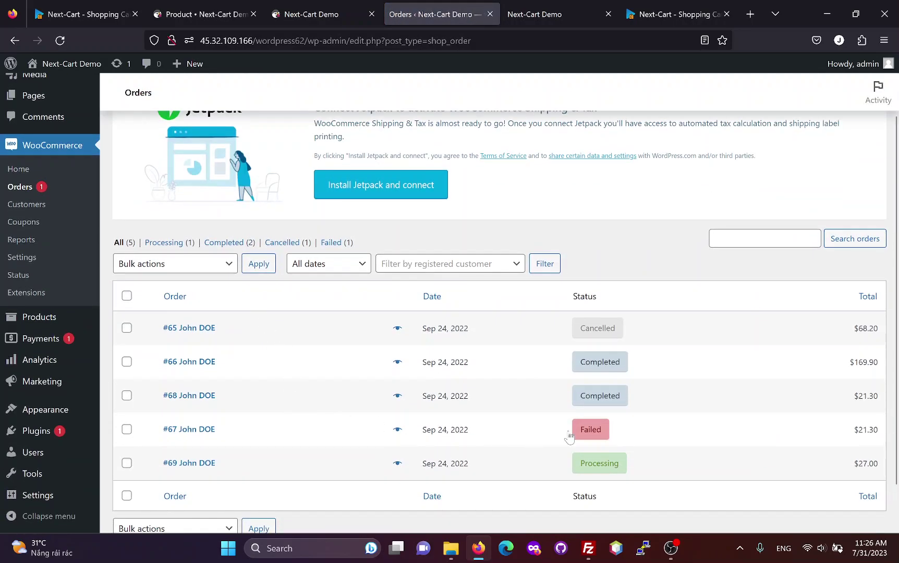
click(197, 470)
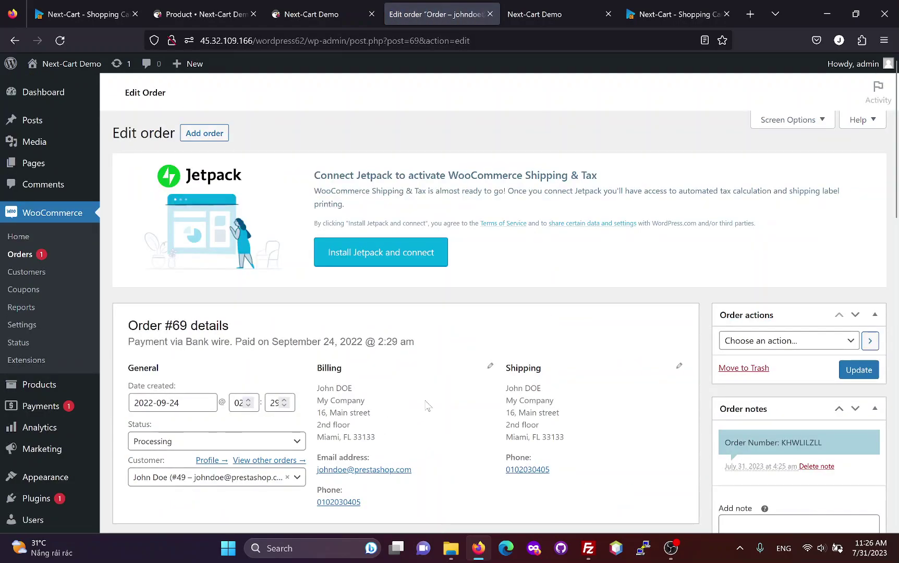
- Examine the processing order's billing and shipping details, purchased item, totals, payment information and custom fields
scroll(442, 398, down, 4)
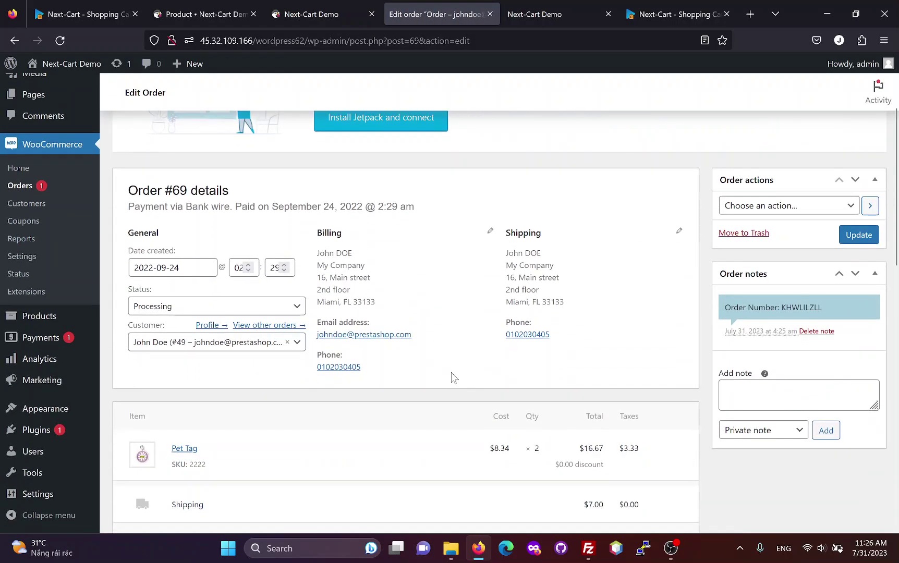
scroll(440, 380, down, 1)
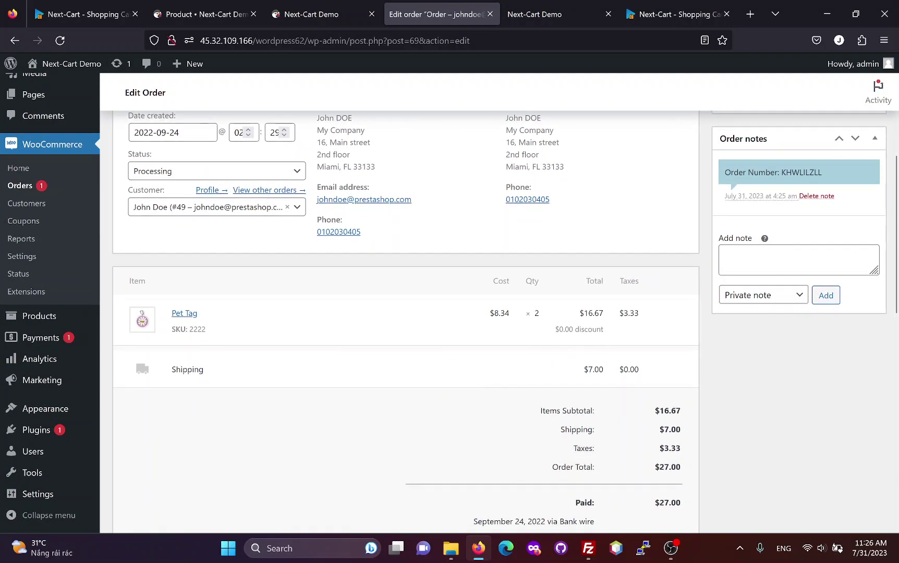
scroll(666, 354, down, 1)
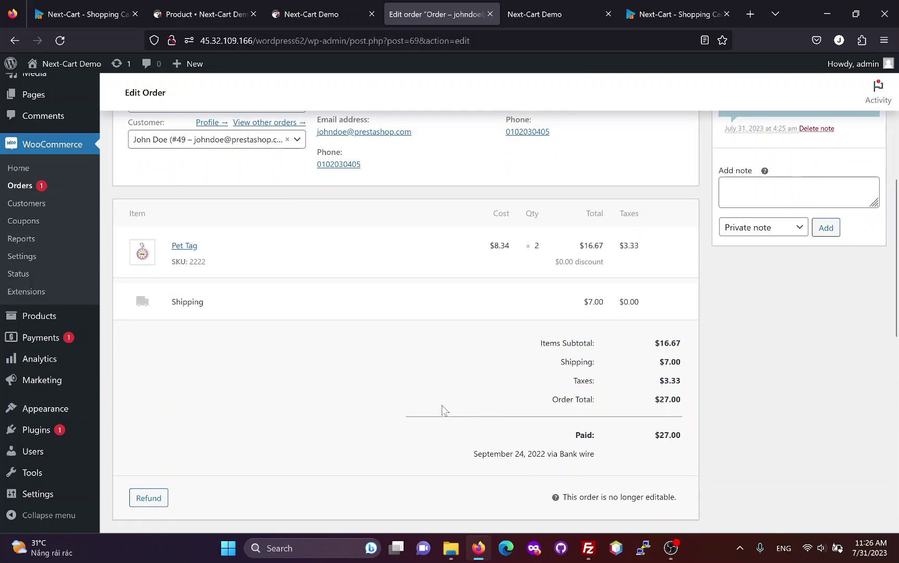
scroll(435, 404, down, 1)
scroll(435, 404, down, 2)
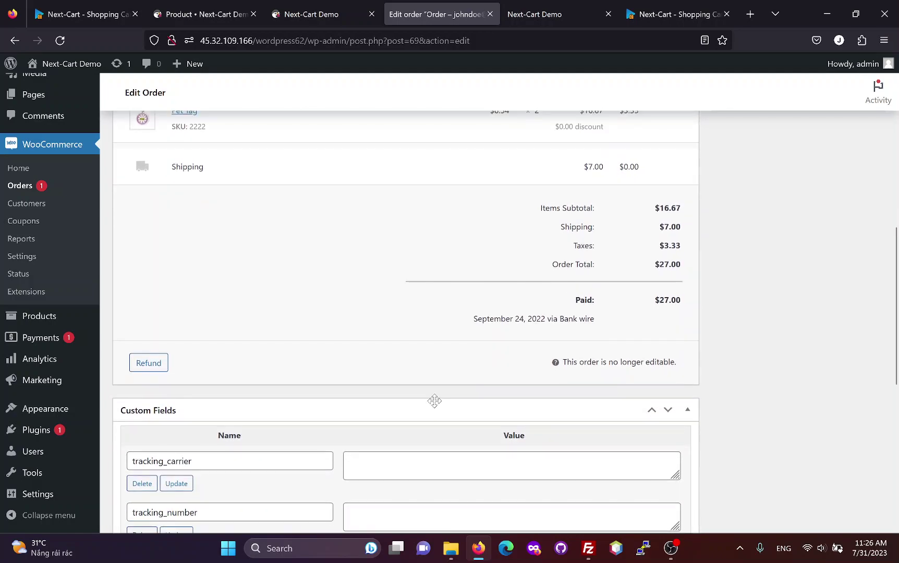
scroll(435, 410, down, 2)
scroll(435, 409, up, 8)
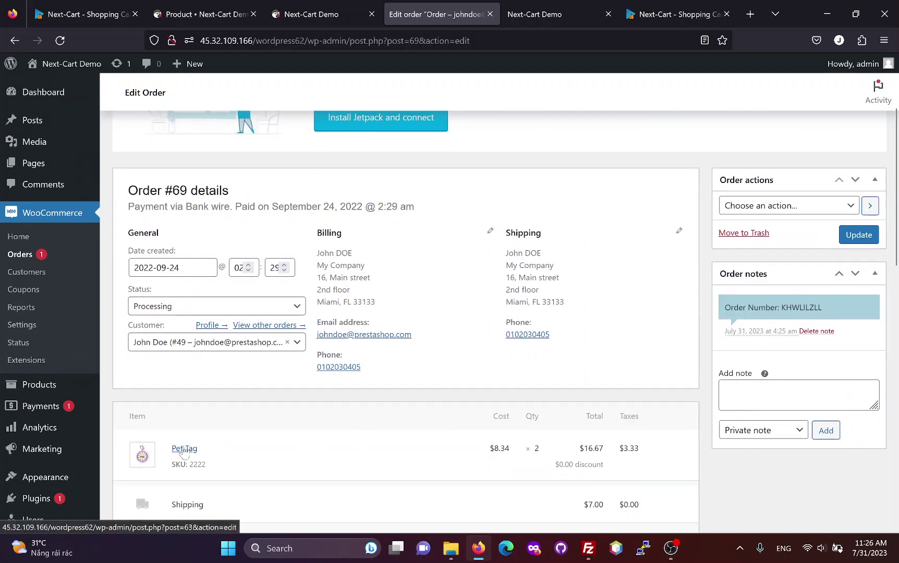
- View the Pet Tag product linked from the order in a separate browser tab and close that tab
middle_click(184, 449)
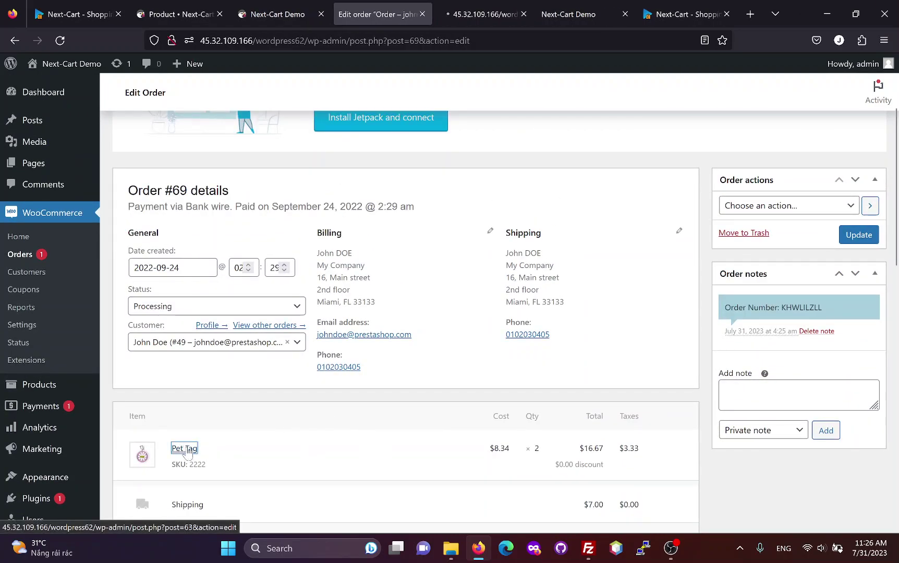
click(482, 16)
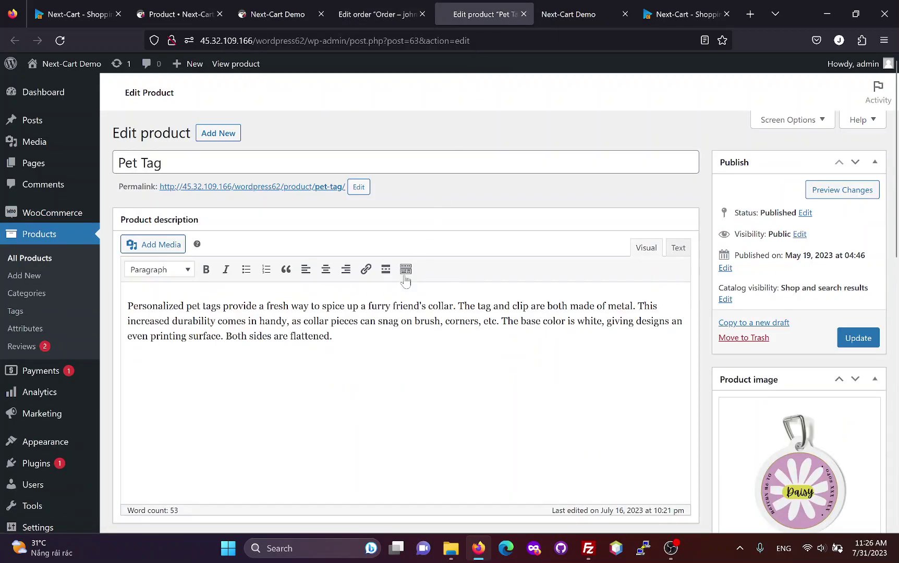
middle_click(468, 8)
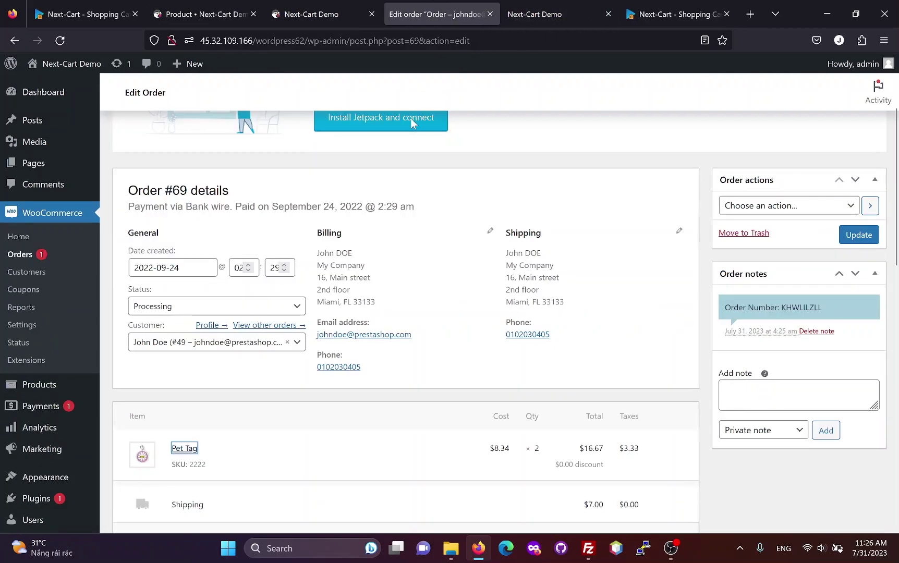
- View the order customer's profile in a separate browser tab, check the contact, billing and shipping details, and close the tab
middle_click(212, 326)
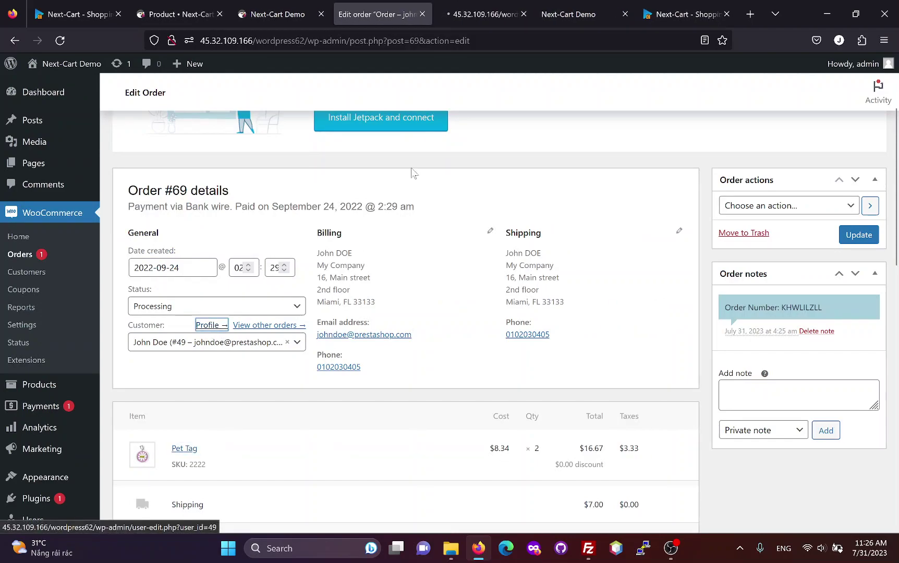
click(480, 13)
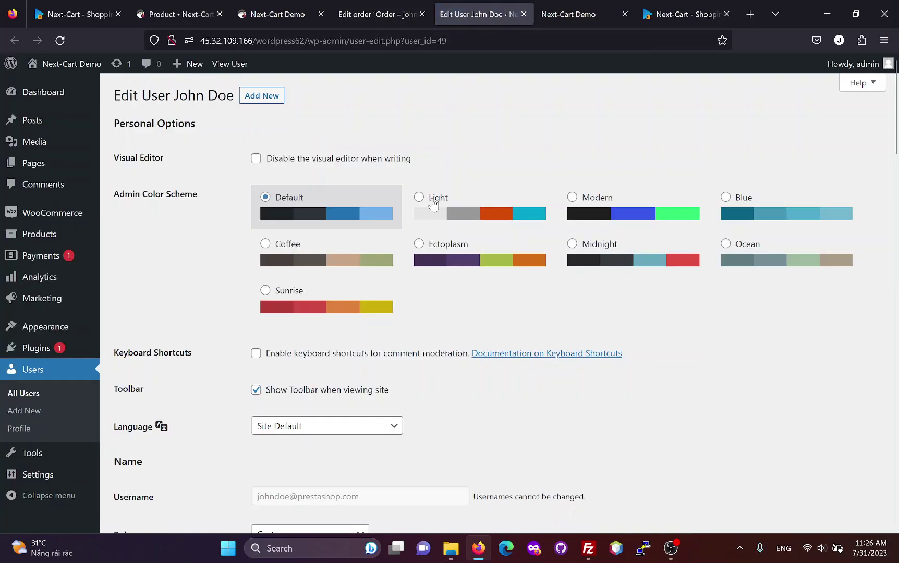
scroll(420, 330, down, 15)
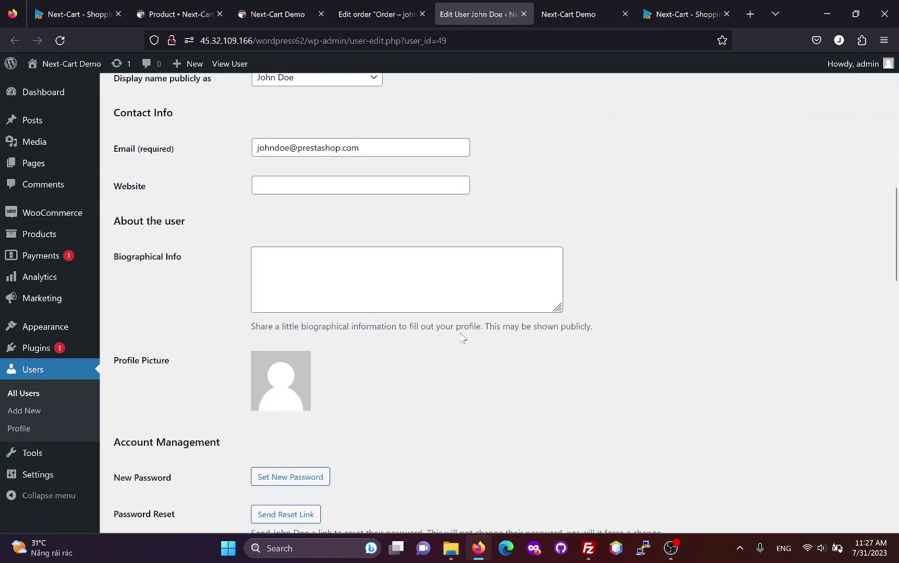
scroll(473, 342, down, 10)
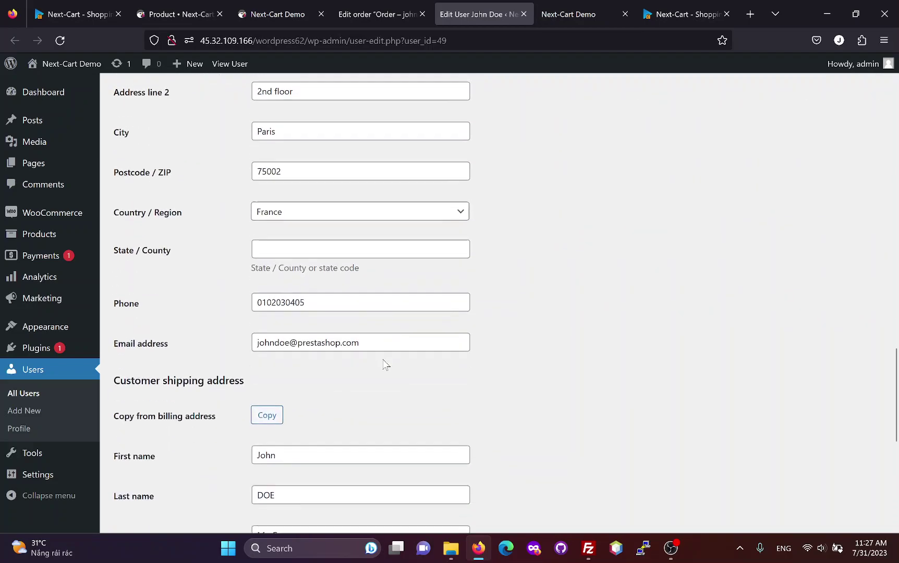
scroll(397, 349, down, 7)
scroll(412, 345, up, 4)
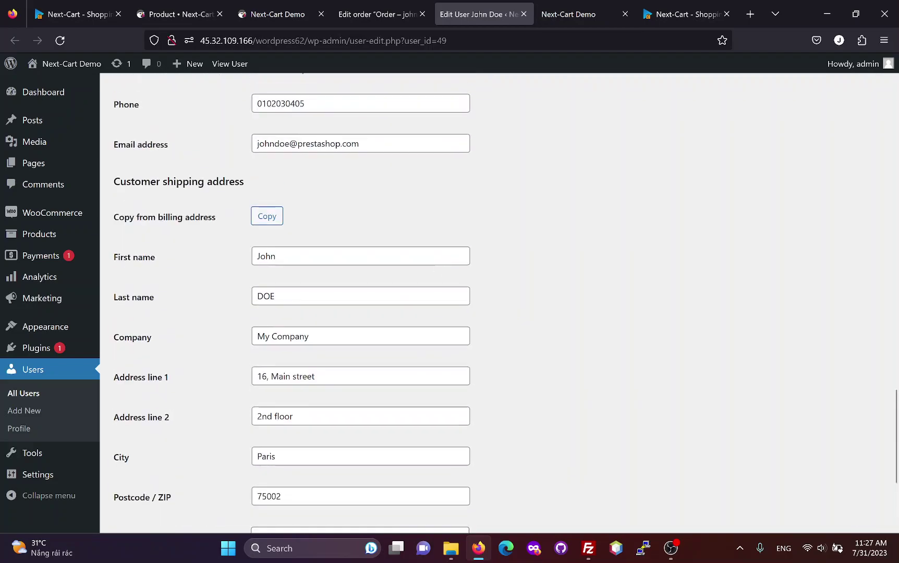
middle_click(465, 3)
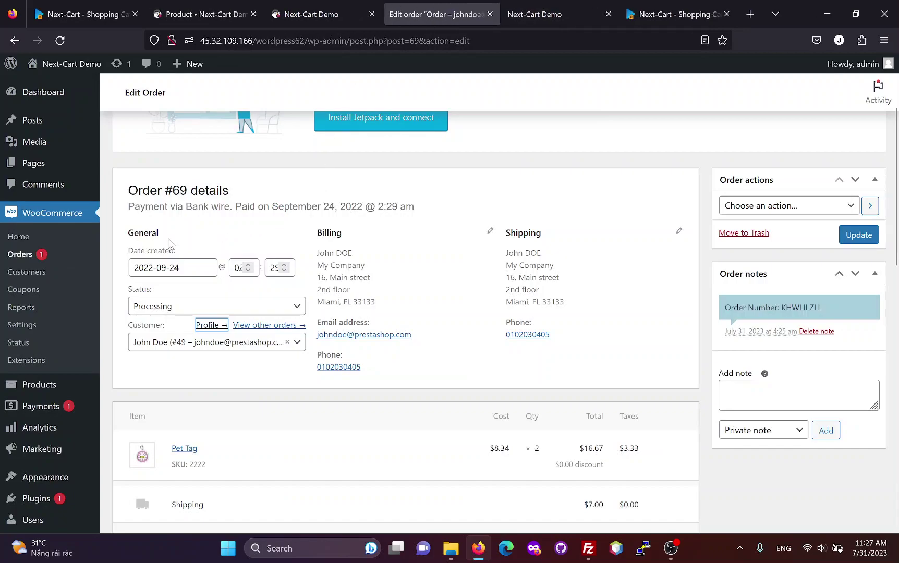
- Return to the WooCommerce order list and switch to the Next-Cart migration page to check the results for each entity
click(27, 259)
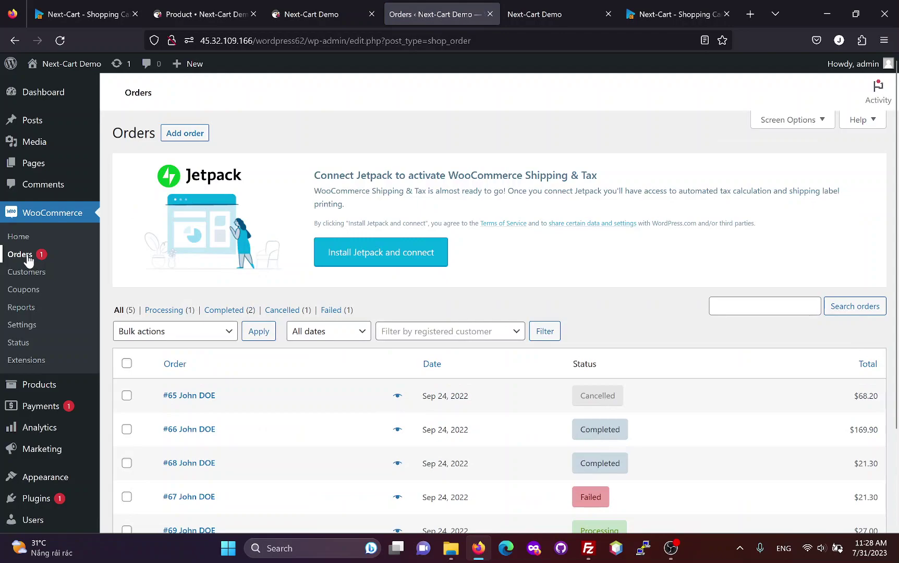
click(81, 12)
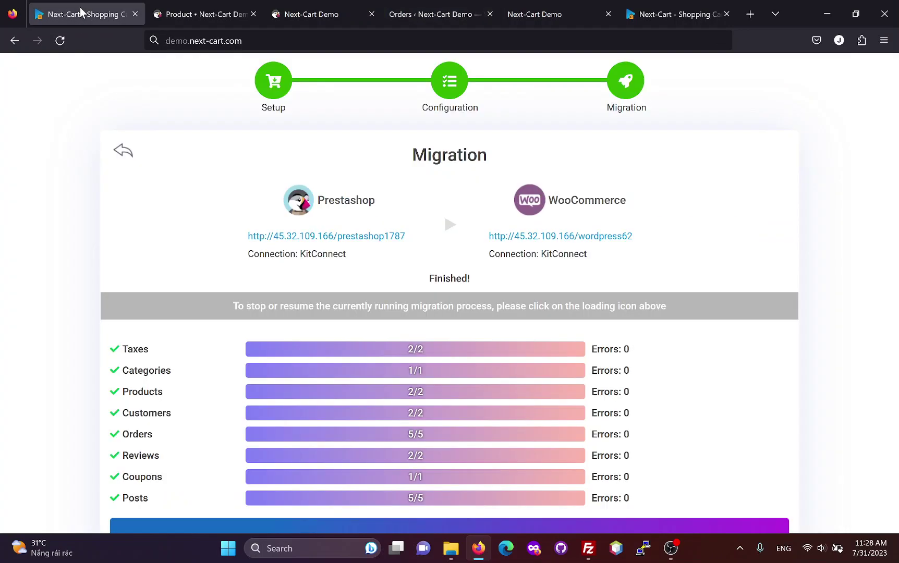
scroll(469, 361, down, 4)
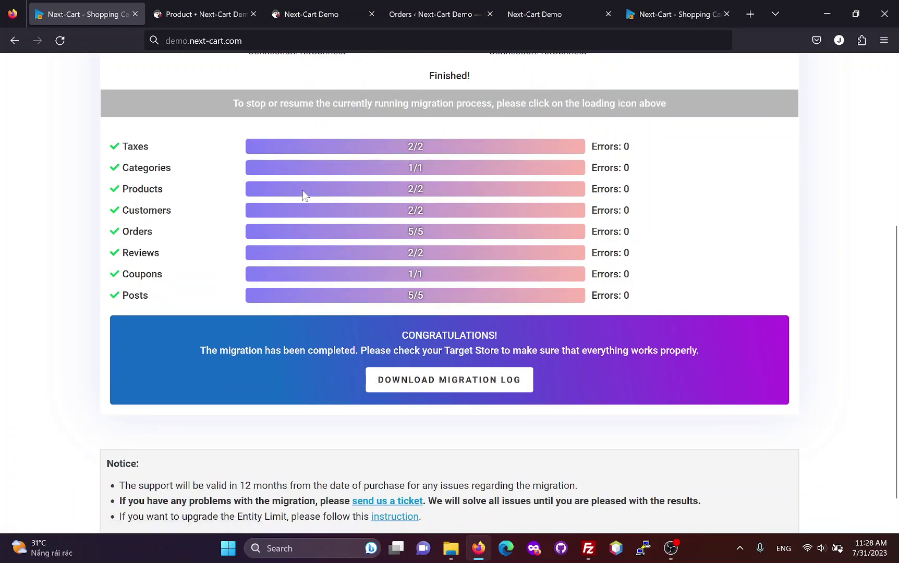
- Switch to the Next-Cart home page and choose PrestaShop as the source cart
click(679, 5)
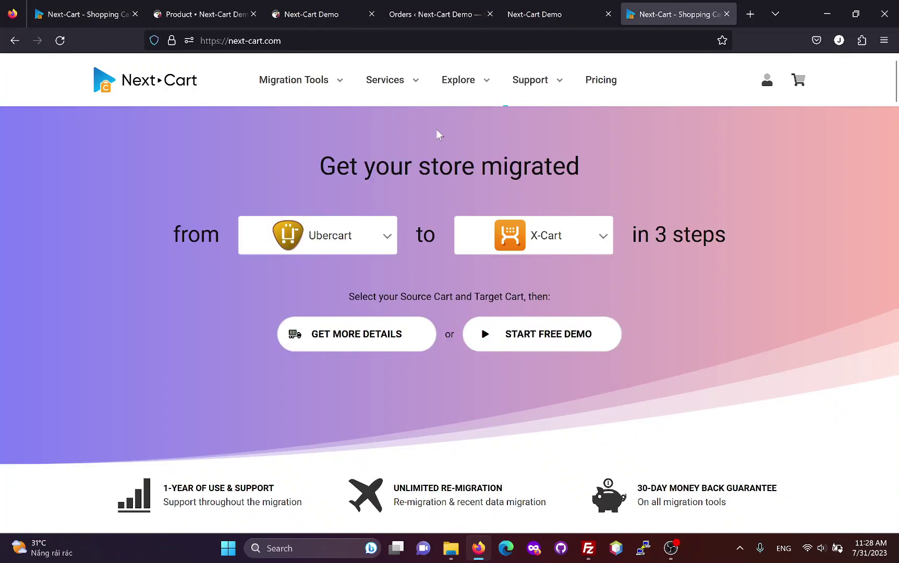
click(354, 241)
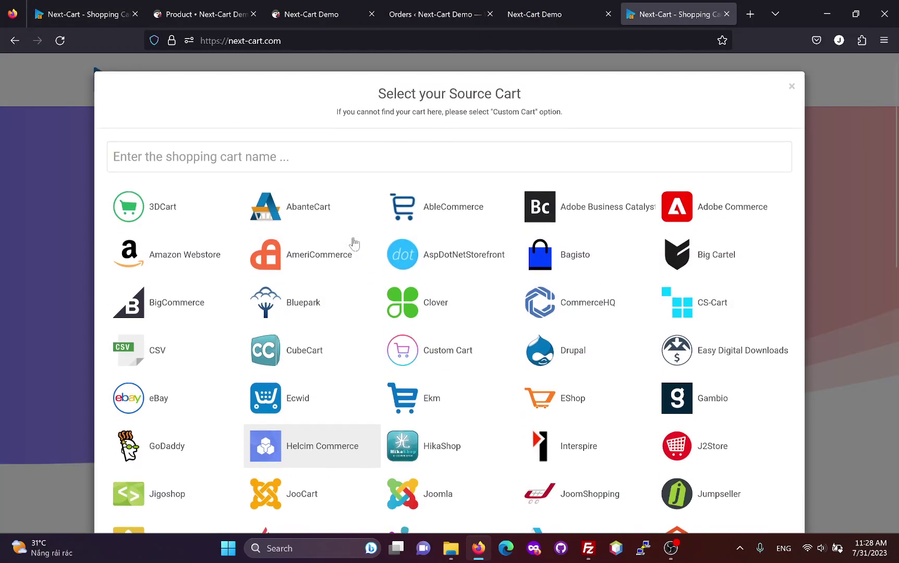
text(o)
key(BackSpace)
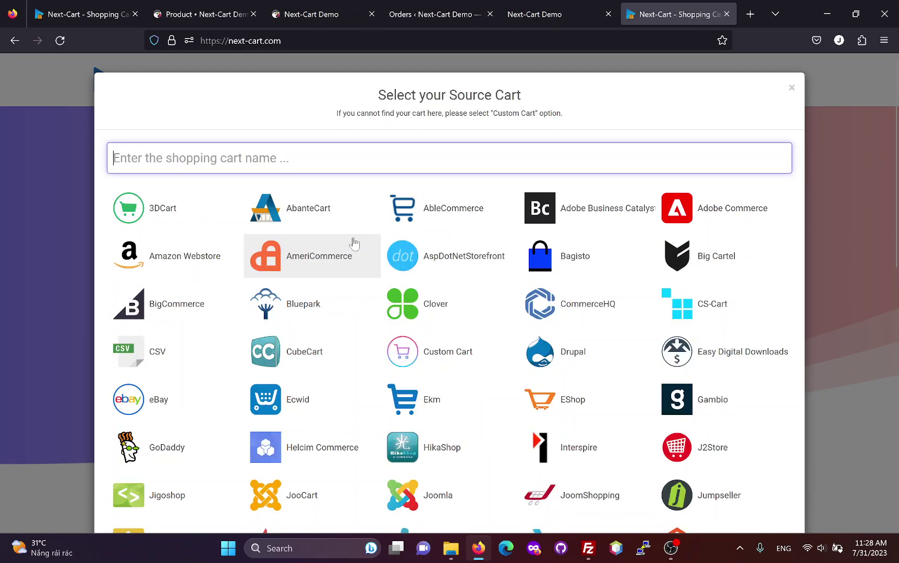
text(pre)
click(292, 209)
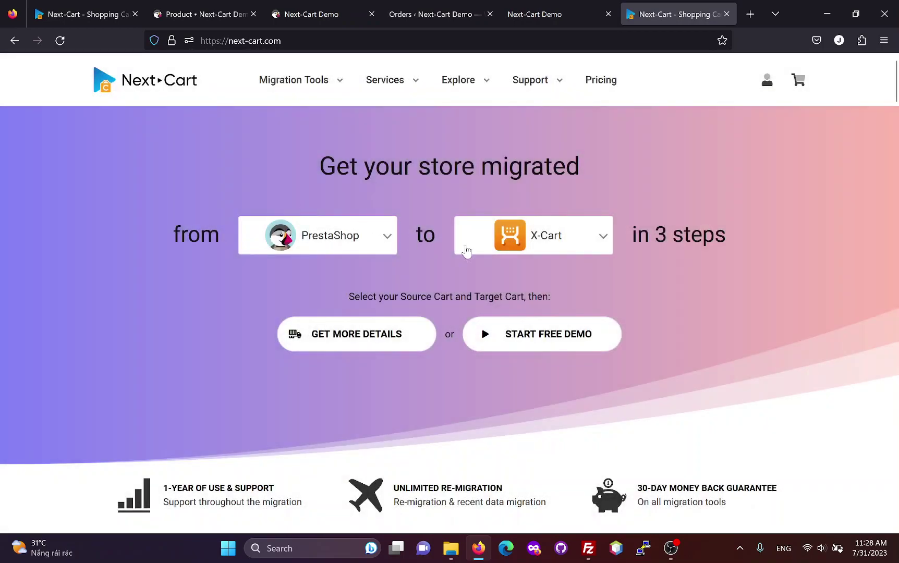
- Choose WooCommerce as the target cart and open the details page for the PrestaShop to WooCommerce migration
click(531, 255)
text(w)
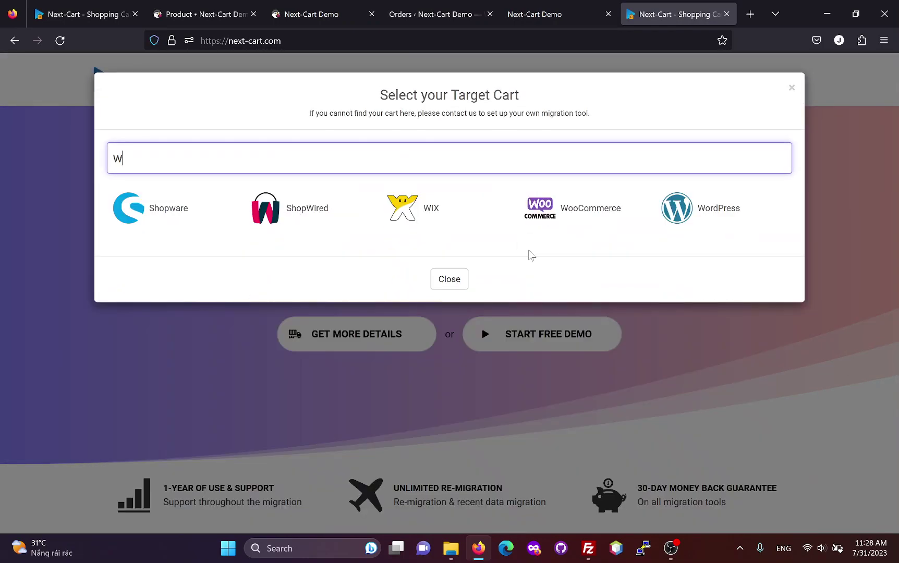
click(580, 220)
click(367, 340)
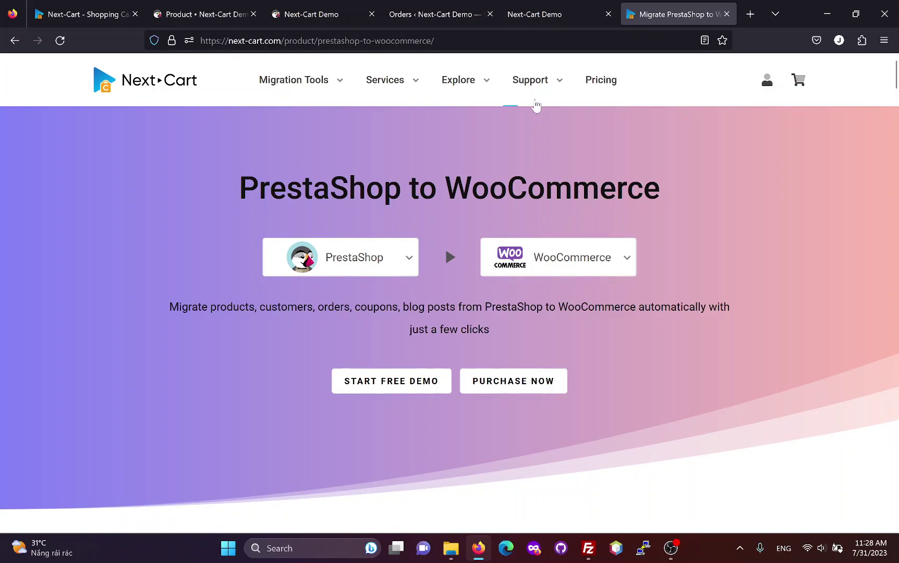
- Look through the support options on the Next-Cart website
mouse_move(532, 91)
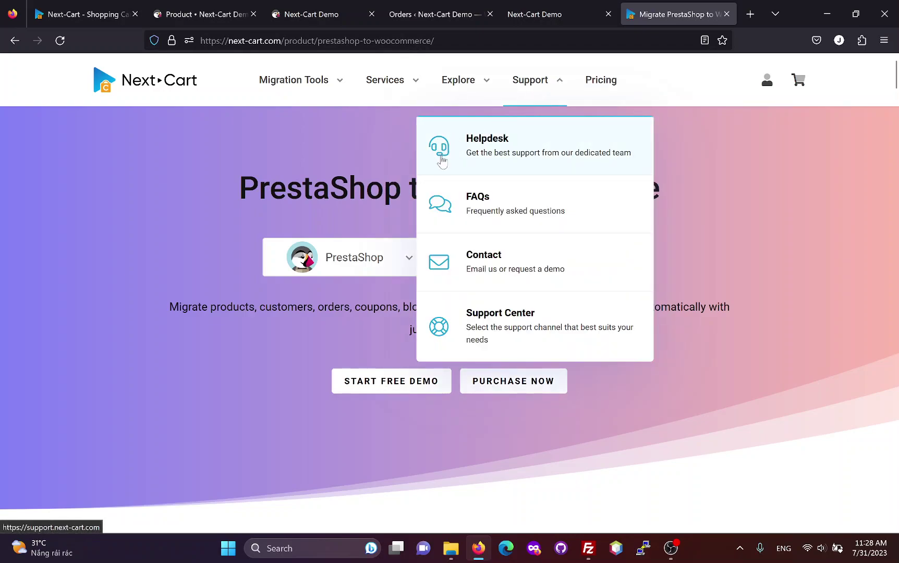